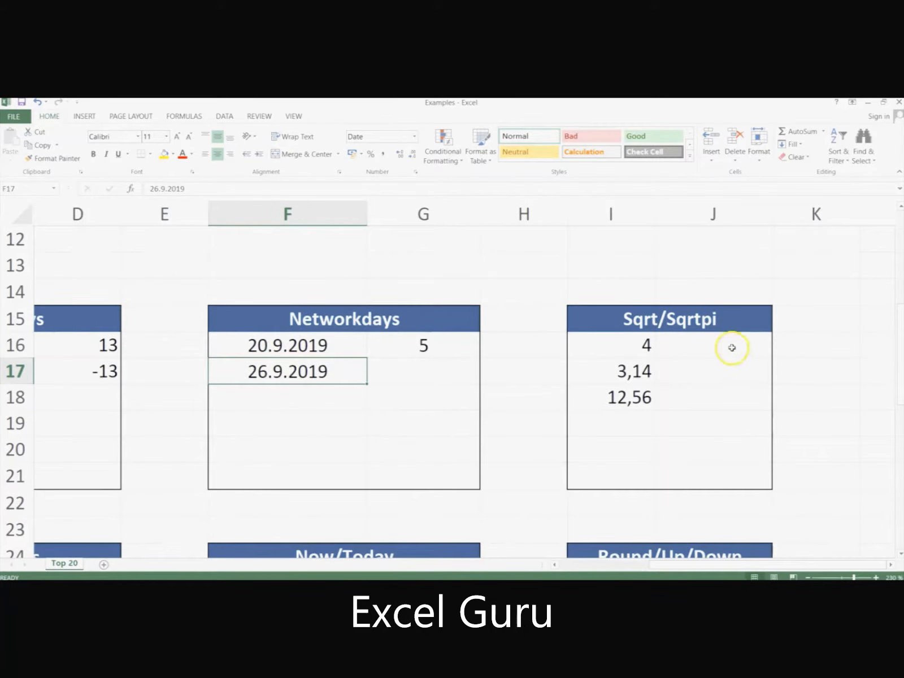
- Enter the formula =SQRT(I16) in cell J16 of the Sqrt/Sqrtpi table
{"action": "left_click", "coordinate": [731, 348]}
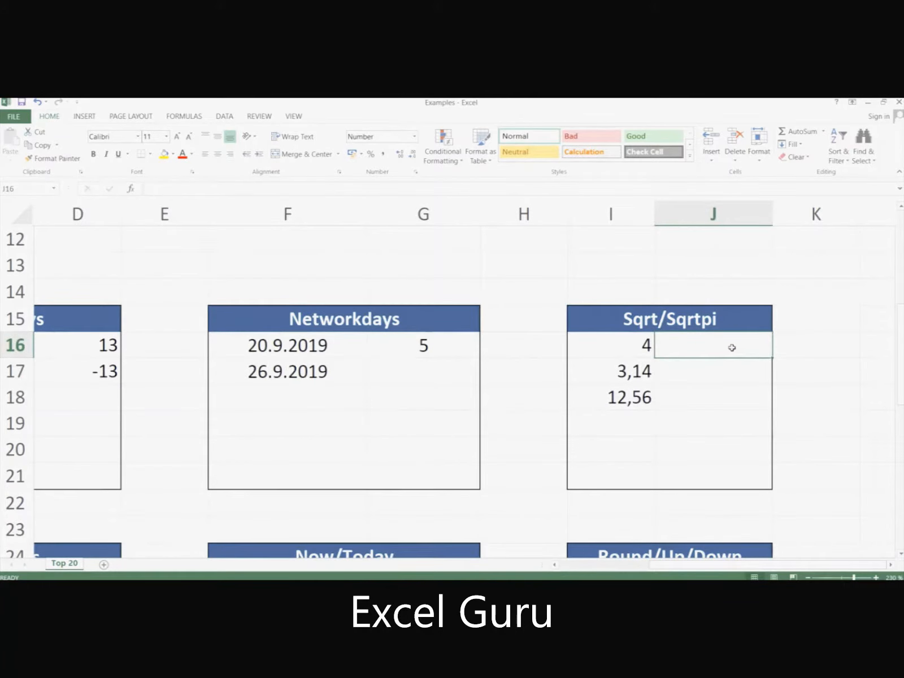
{"action": "type", "text": "="}
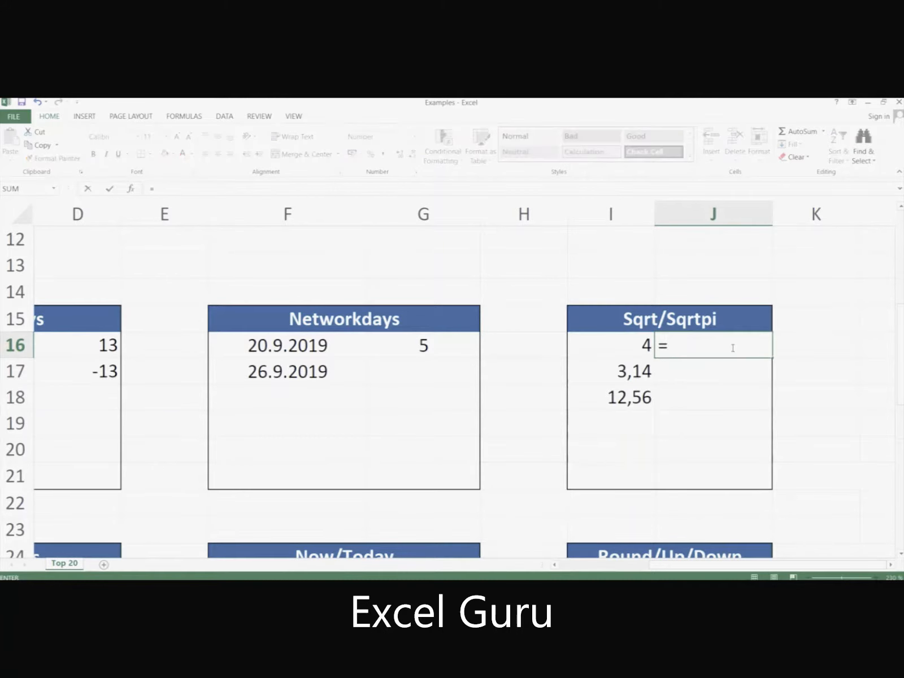
{"action": "type", "text": "sqrt("}
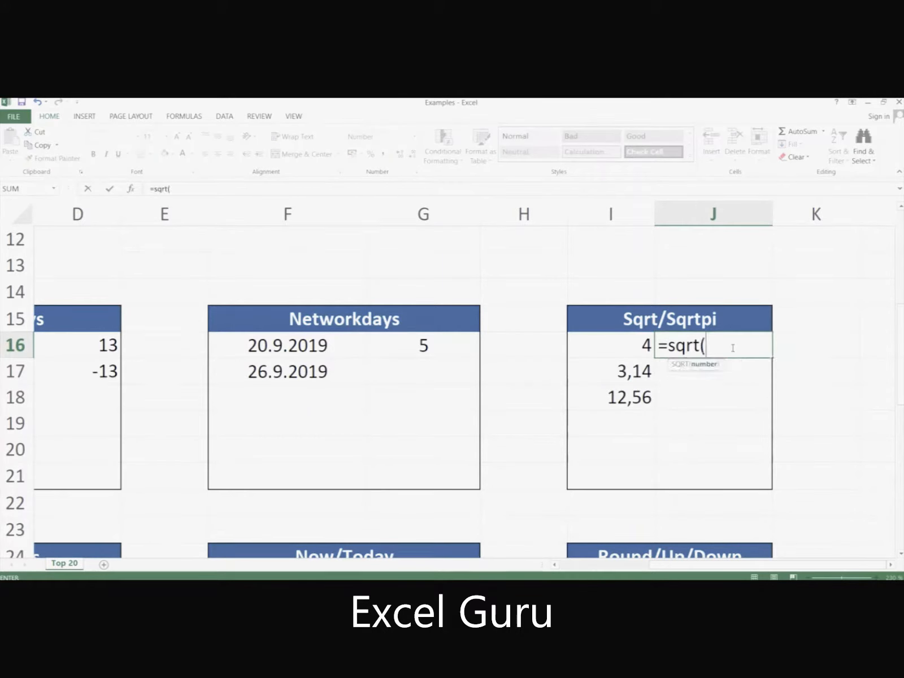
{"action": "key", "text": "Left"}
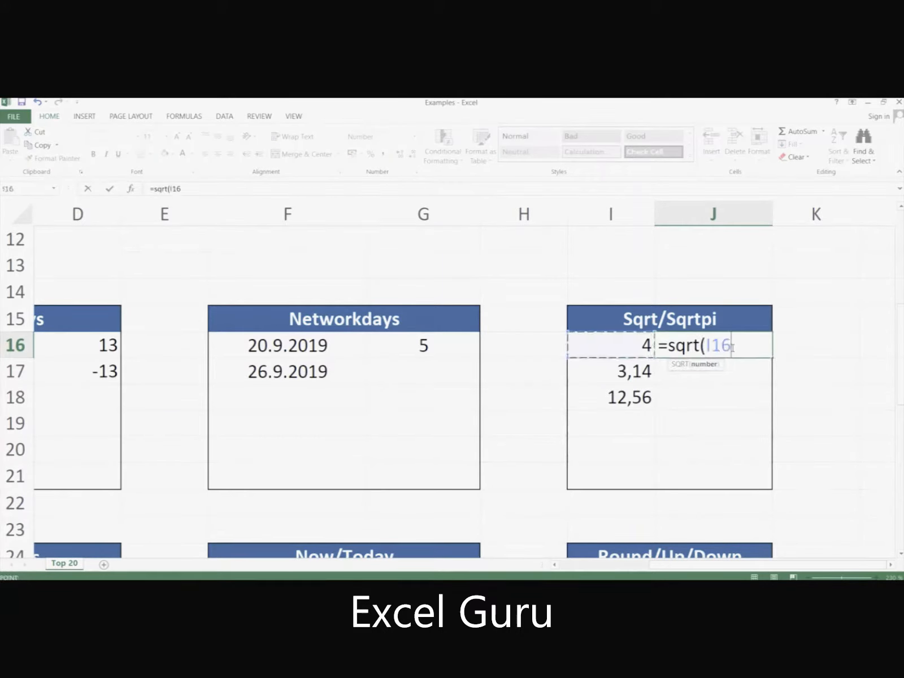
{"action": "type", "text": ")"}
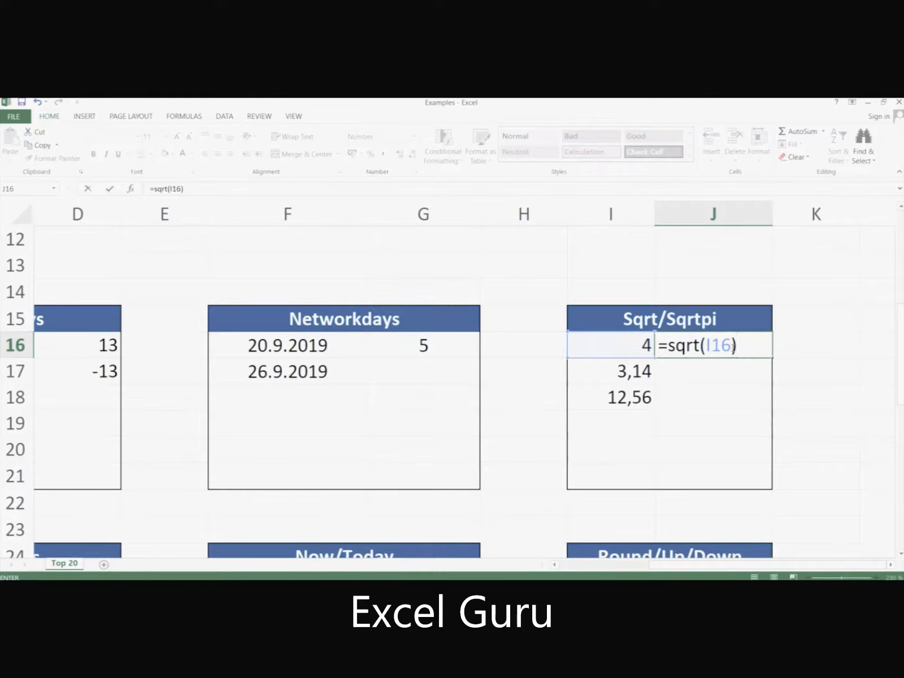
{"action": "key", "text": "Return"}
- Reduce the number format of cell J16 to no decimal places
{"action": "left_click", "coordinate": [734, 347]}
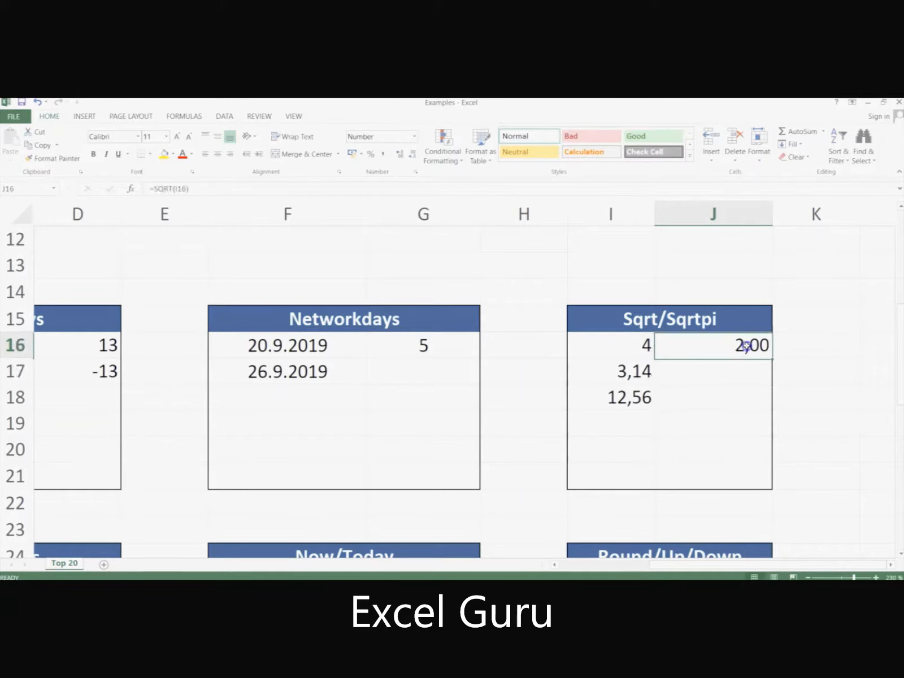
{"action": "left_click", "coordinate": [414, 154]}
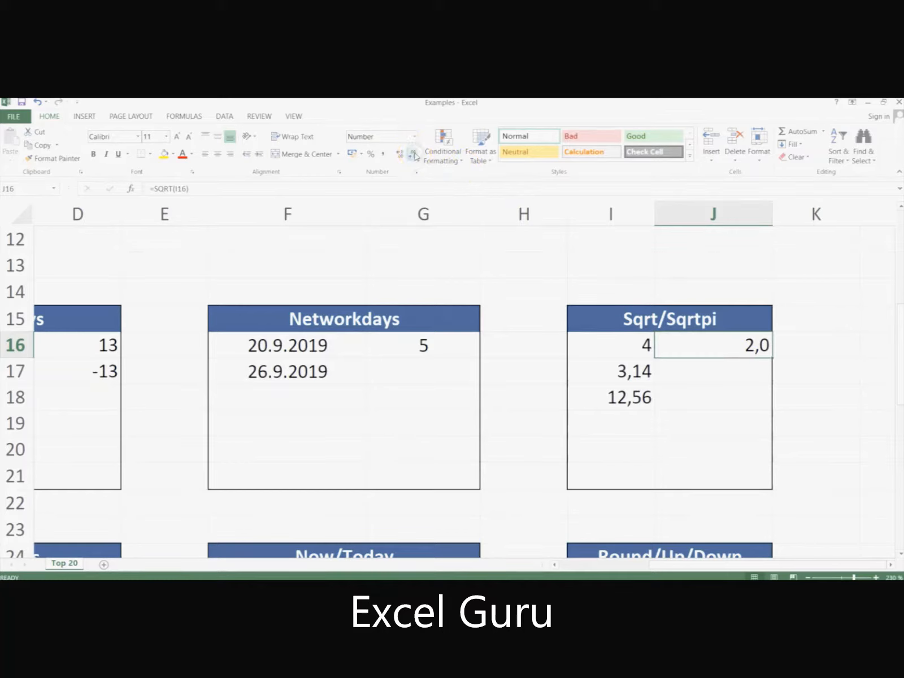
{"action": "left_click", "coordinate": [415, 155]}
- Copy the square root formula from J16 and paste it as formulas only through J18
{"action": "key", "text": "ctrl+c"}
{"action": "key", "text": "shift+Down"}
{"action": "key", "text": "shift+Down"}
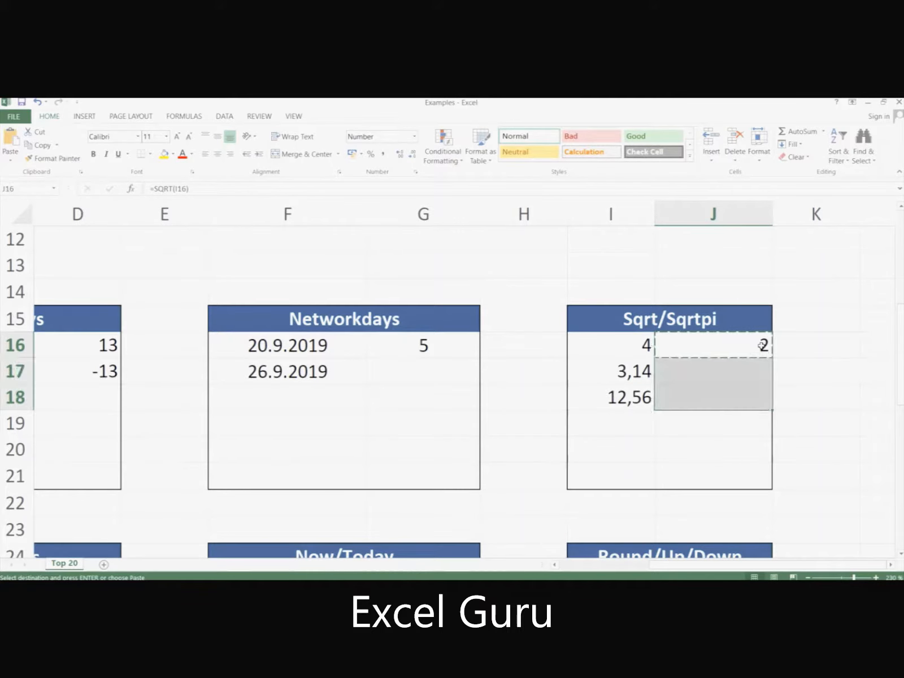
{"action": "key", "text": "ctrl+alt+v"}
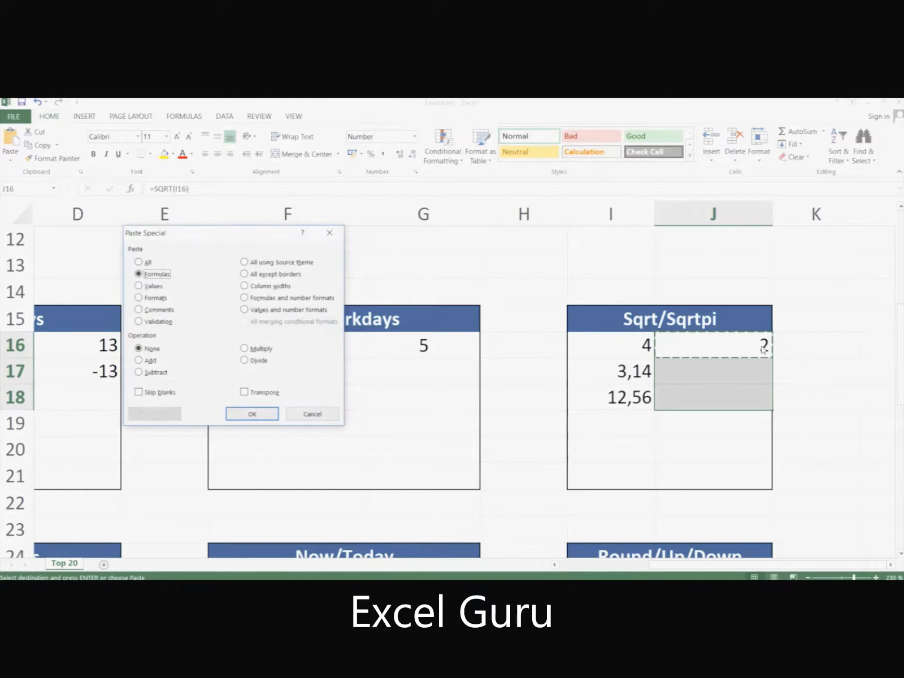
{"action": "key", "text": "Return"}
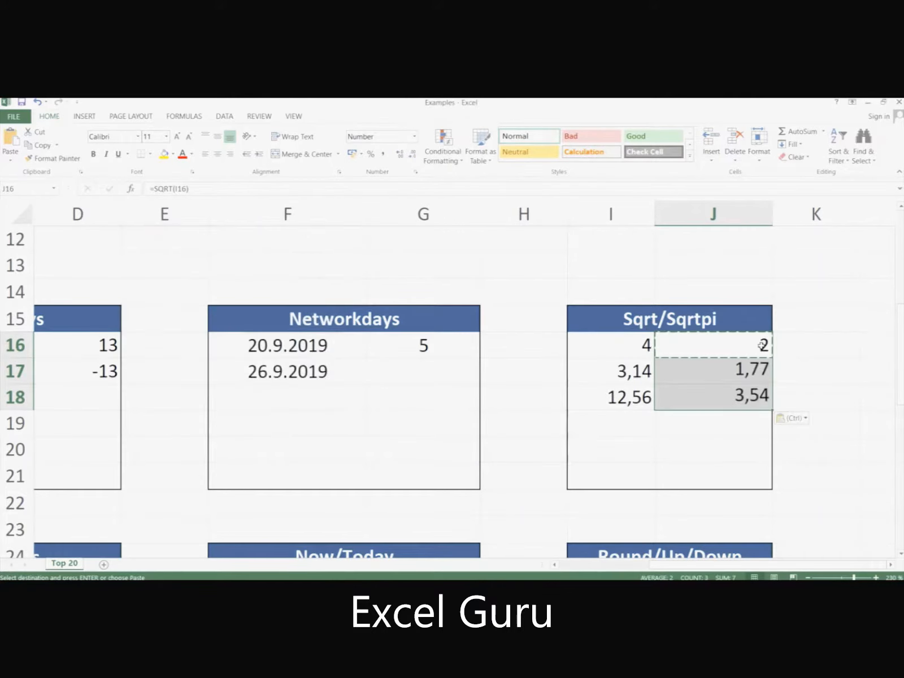
- Clear the square root formulas from cells J16:J18
{"action": "left_click", "coordinate": [745, 373]}
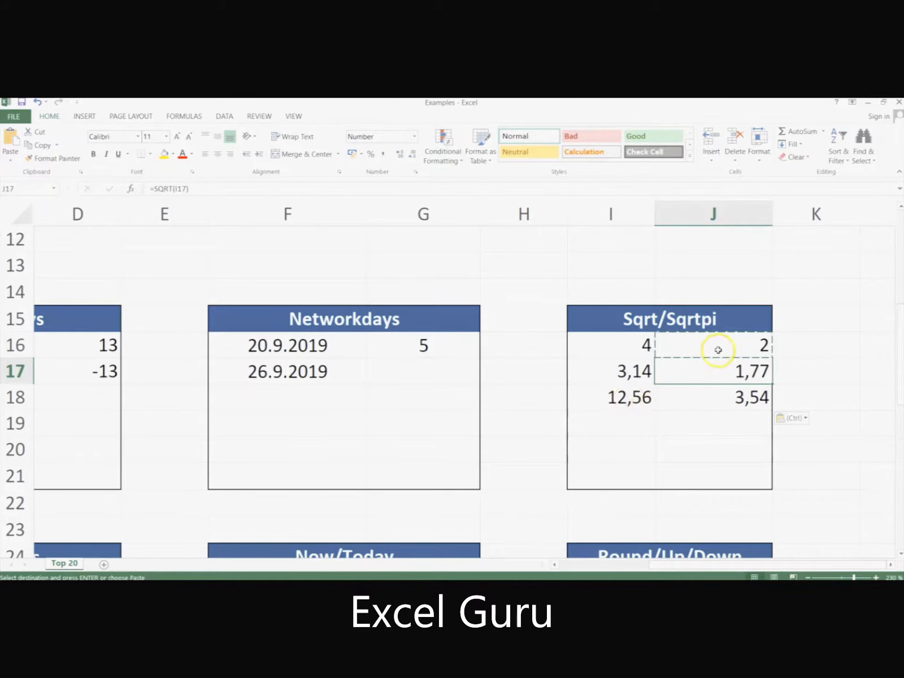
{"action": "left_click_drag", "start_coordinate": [718, 348], "coordinate": [721, 391]}
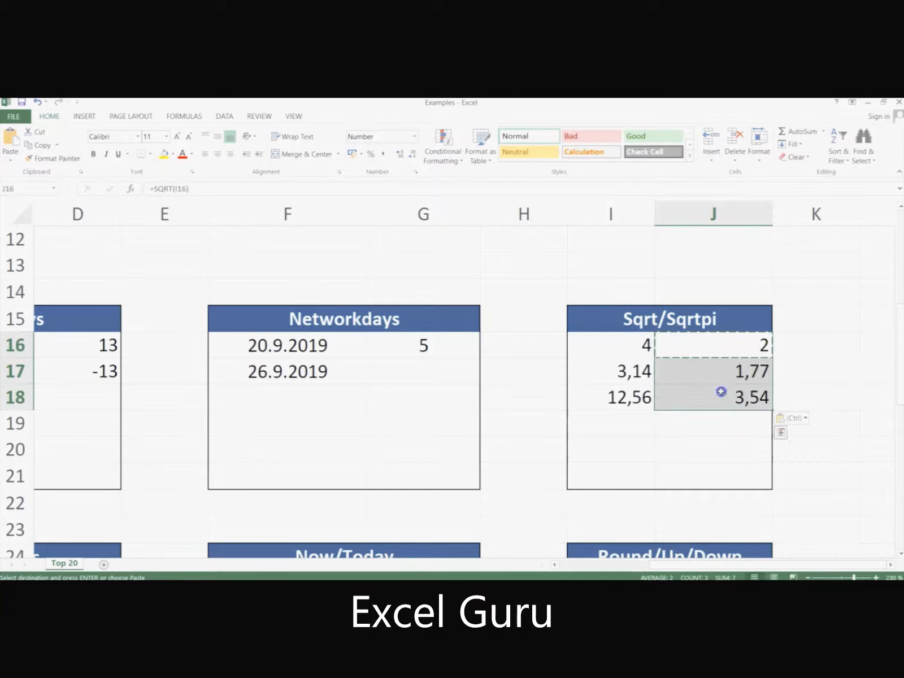
{"action": "key", "text": "Delete"}
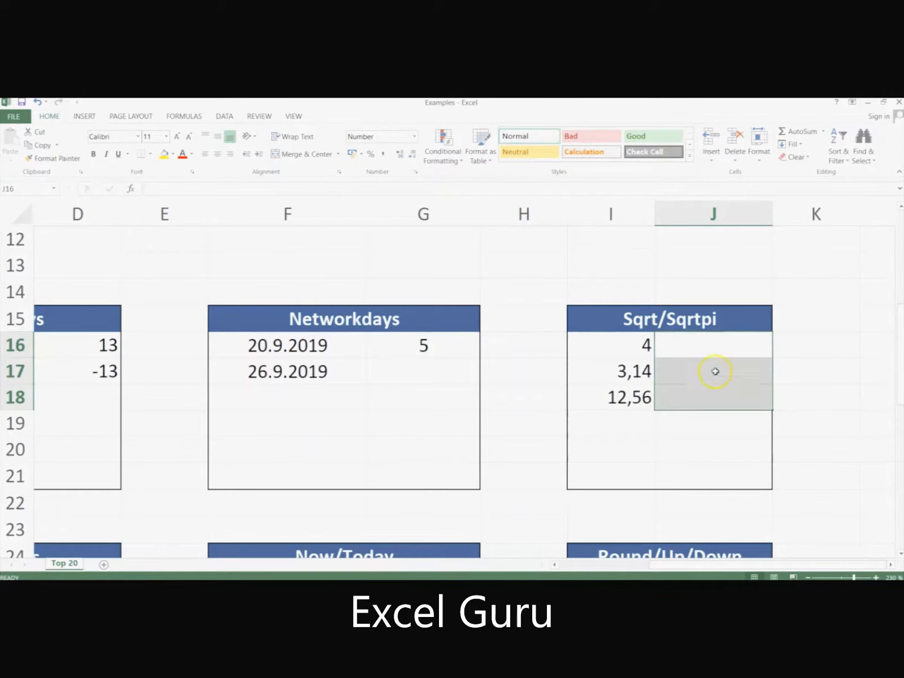
- Enter the formula =SQRTPI(I18) in cell J18, beside the value 12,56
{"action": "left_click", "coordinate": [730, 348]}
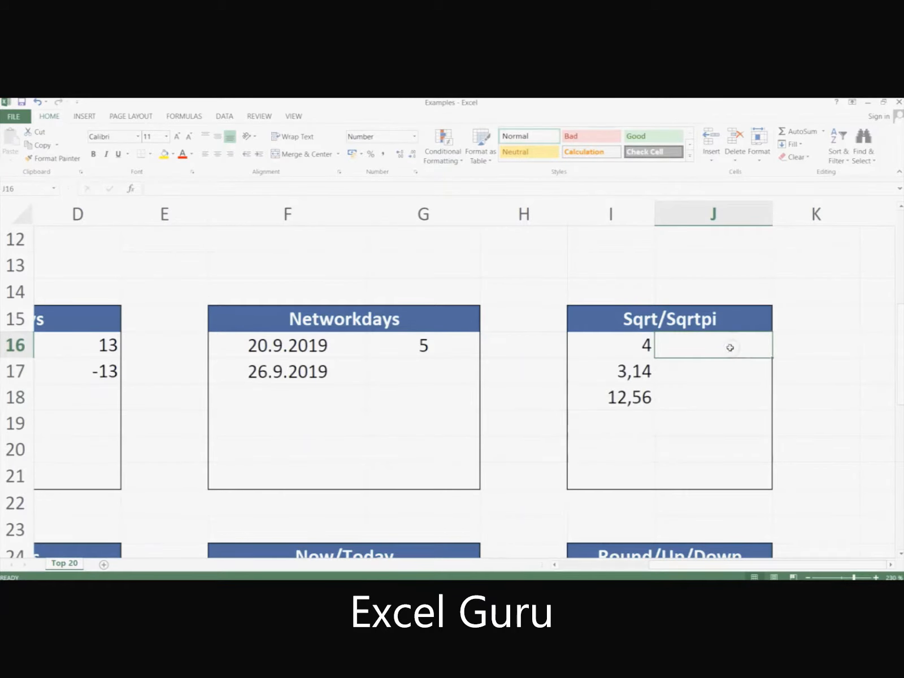
{"action": "left_click", "coordinate": [718, 391]}
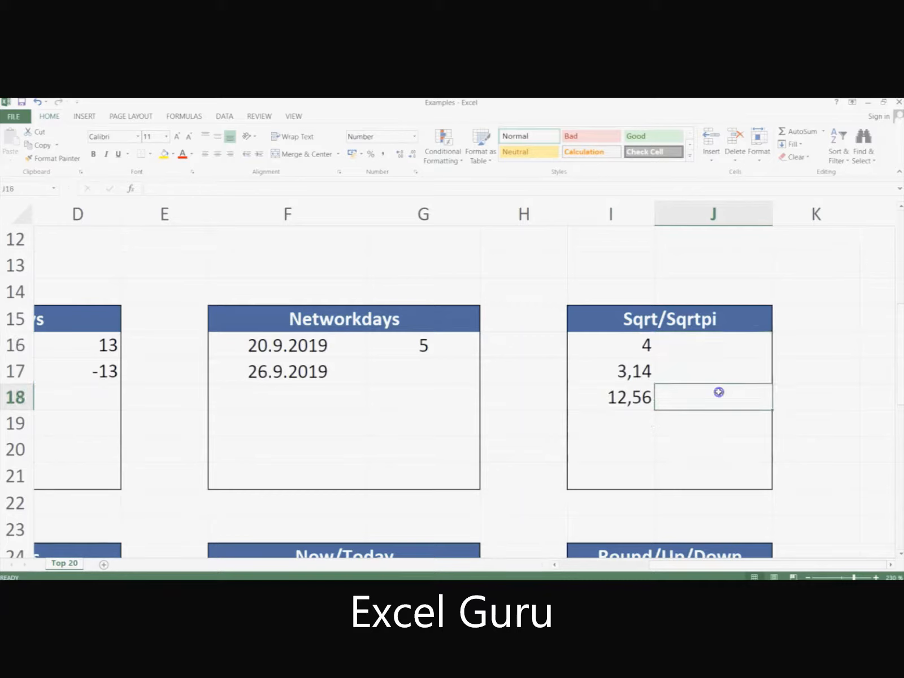
{"action": "type", "text": "=sqrtpi"}
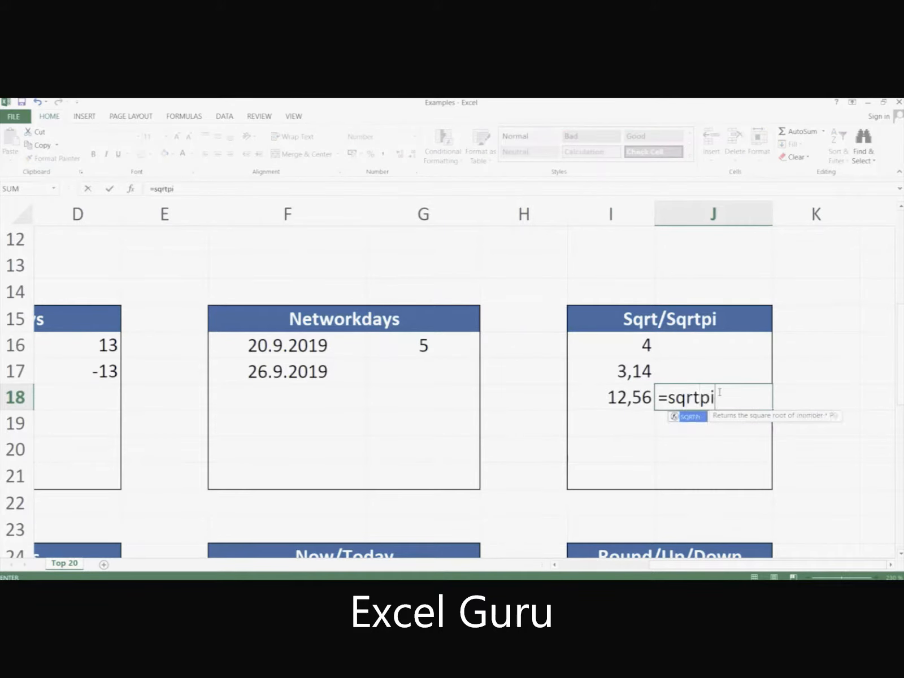
{"action": "type", "text": "("}
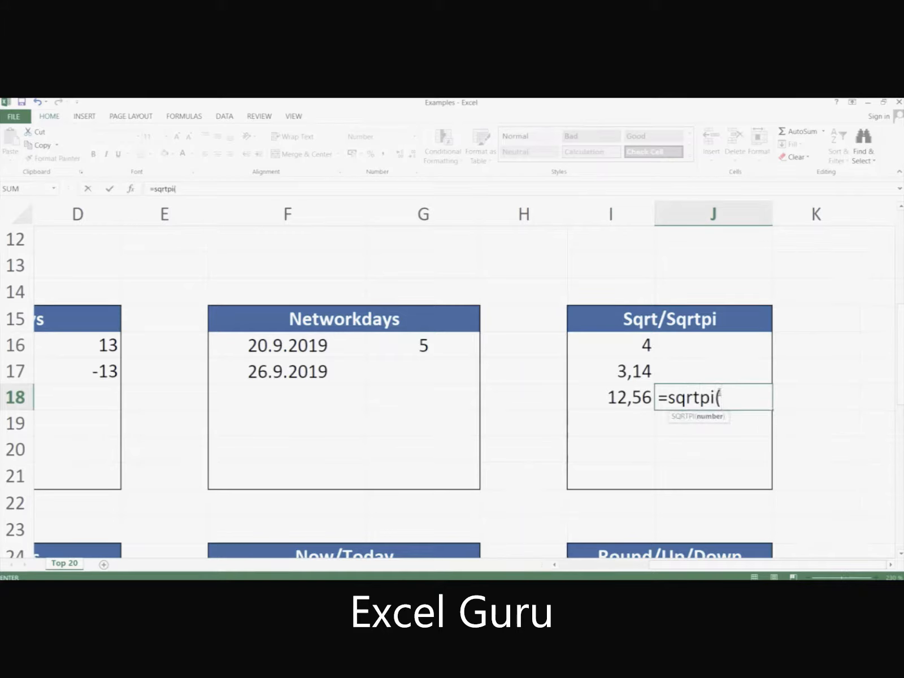
{"action": "key", "text": "Left"}
{"action": "type", "text": ")"}
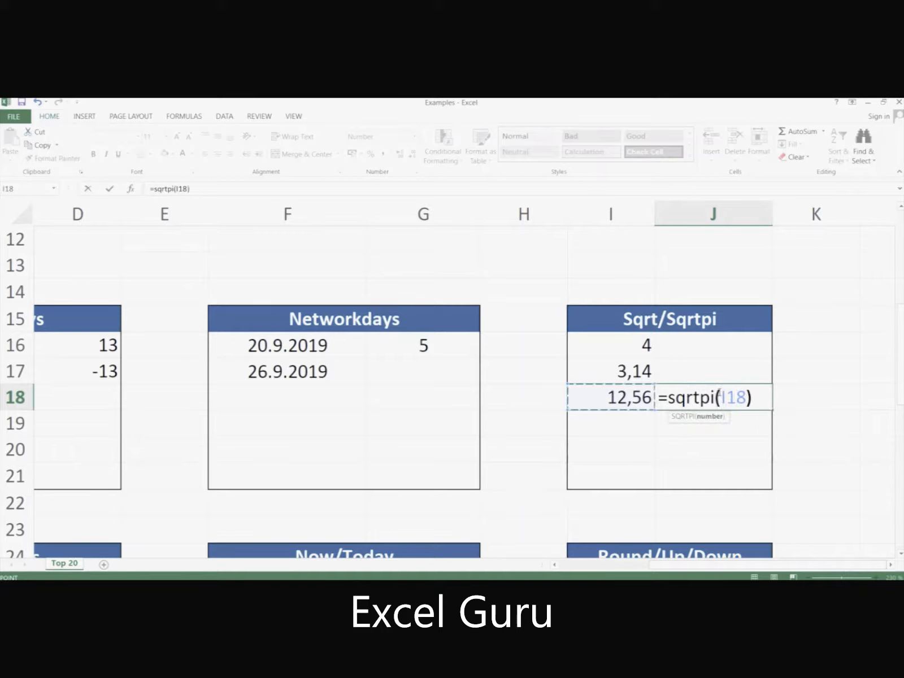
{"action": "key", "text": "Return"}
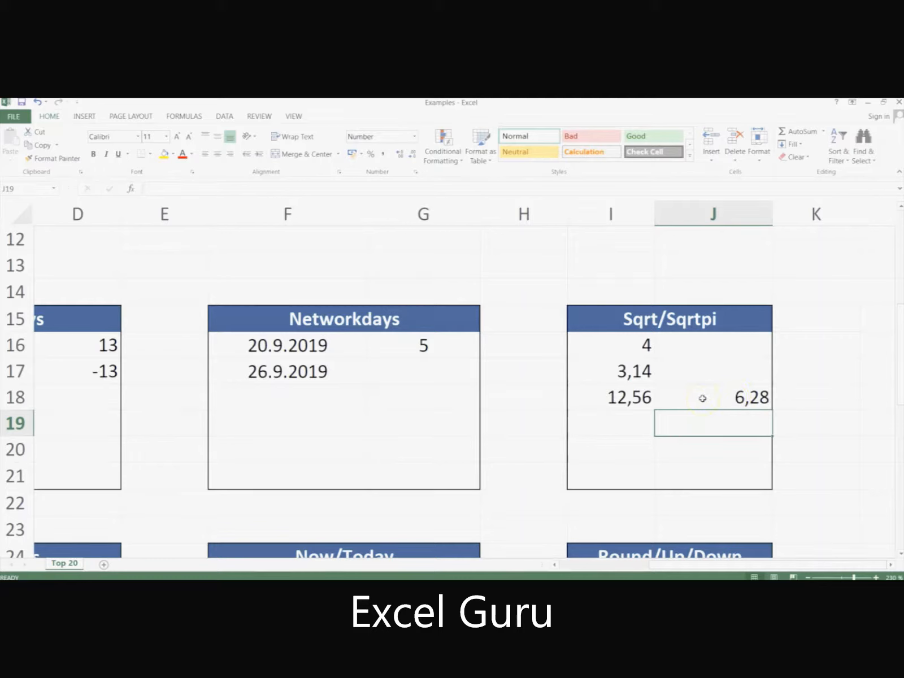
- Multiply the last two numbers of the Sqrt/Sqrtpi table in cell I19 with the formula =I18*I17
{"action": "left_click", "coordinate": [641, 423]}
{"action": "type", "text": "="}
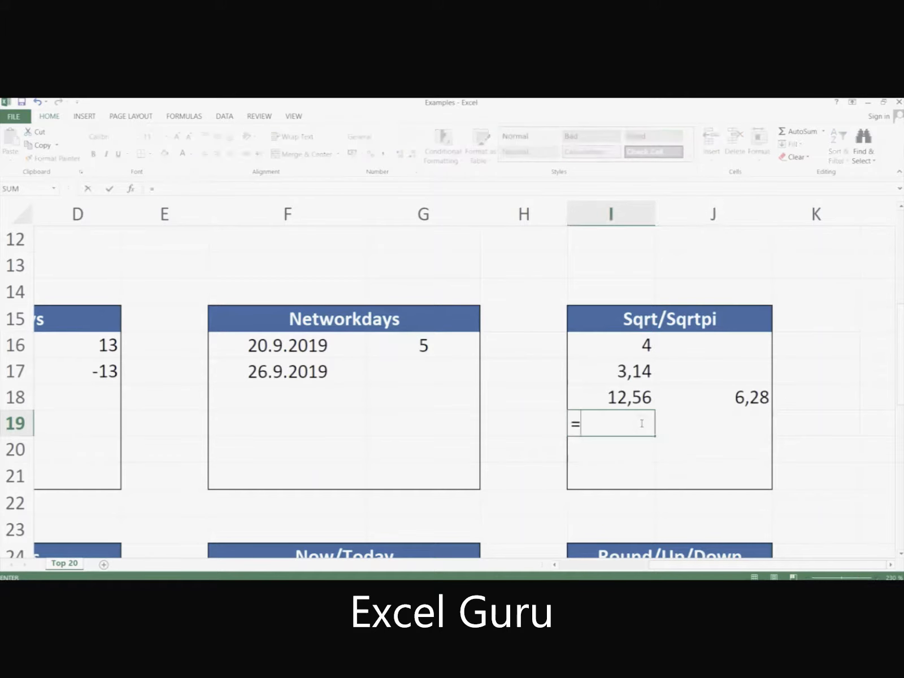
{"action": "left_click", "coordinate": [643, 397]}
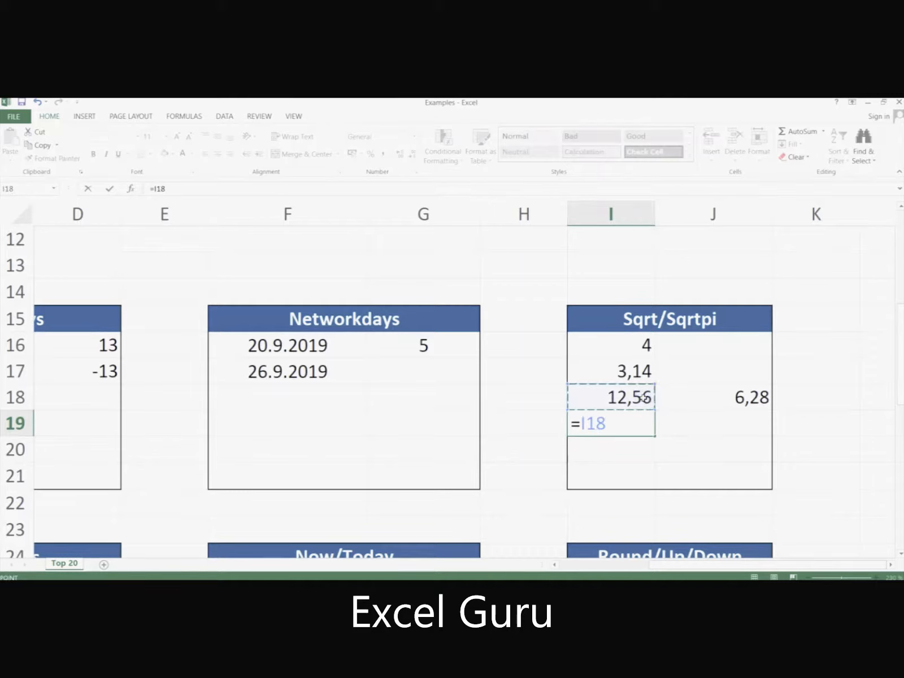
{"action": "type", "text": "*"}
{"action": "left_click", "coordinate": [629, 370]}
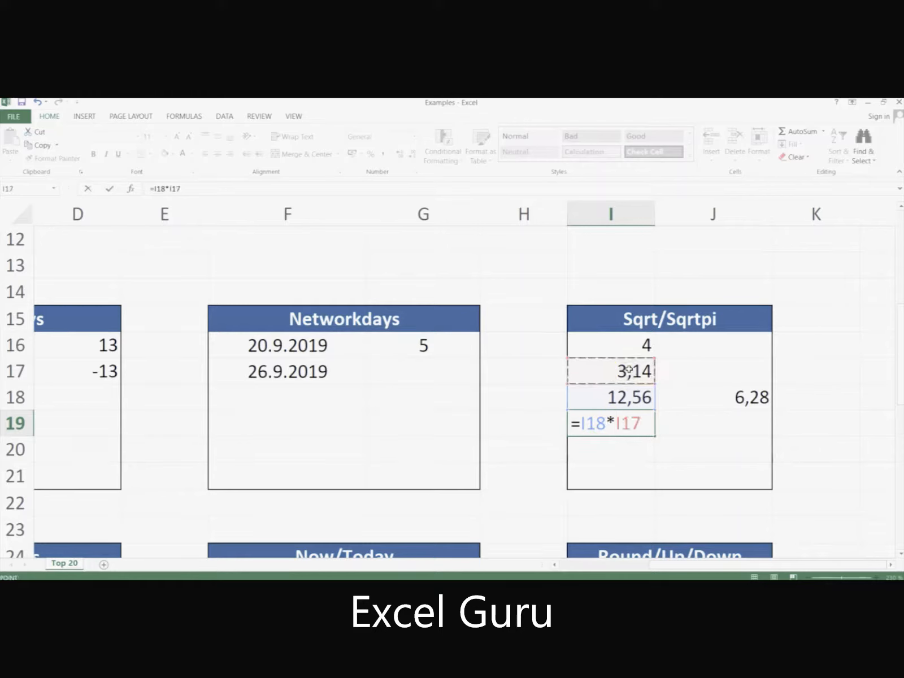
{"action": "key", "text": "Return"}
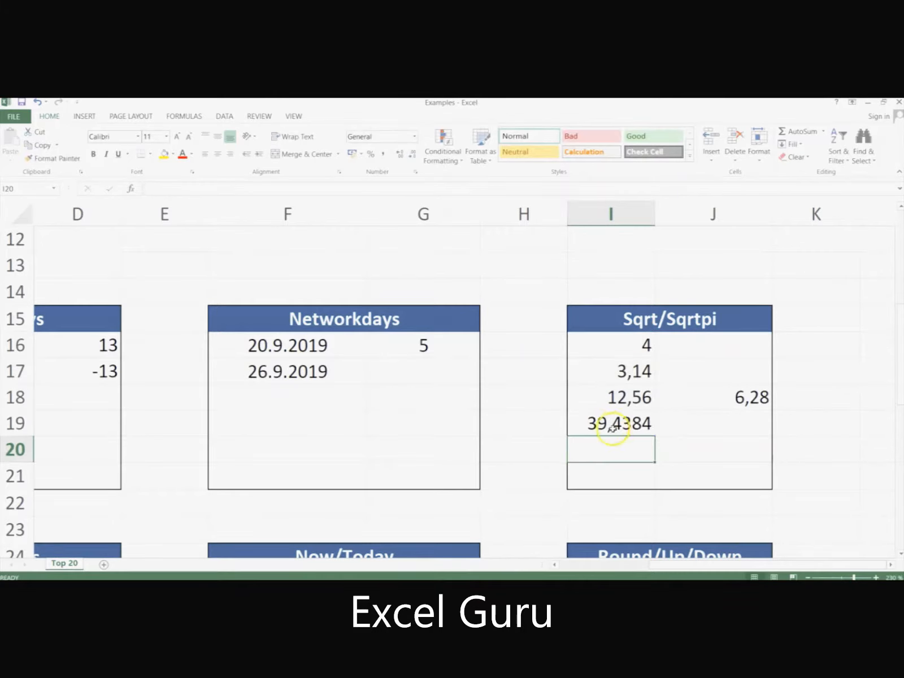
- Enter the formula =SQRT(I19) in cell J19 to take the square root of the product
{"action": "left_click", "coordinate": [684, 420]}
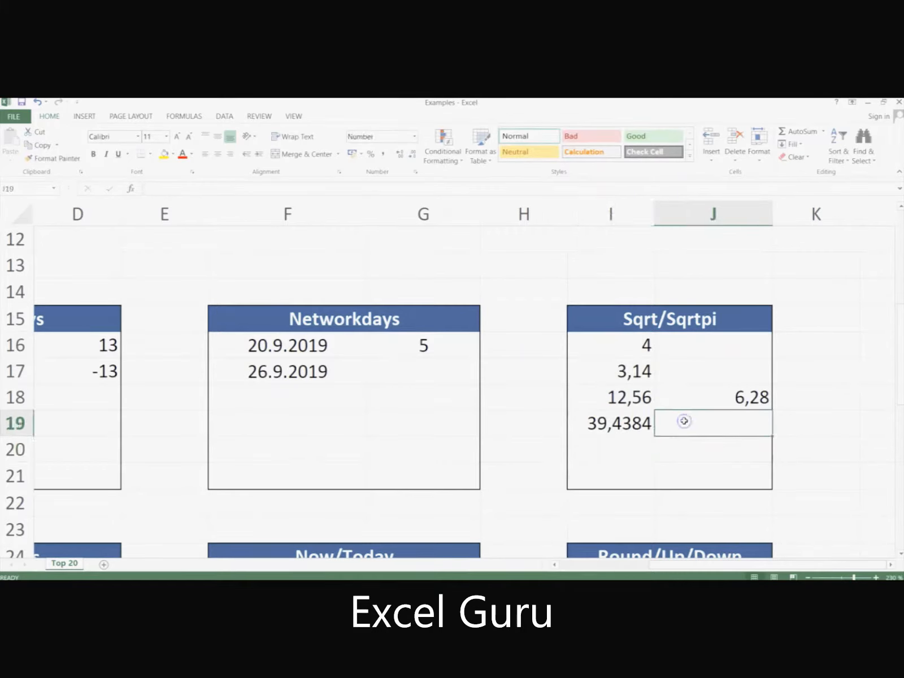
{"action": "type", "text": "=sqrt("}
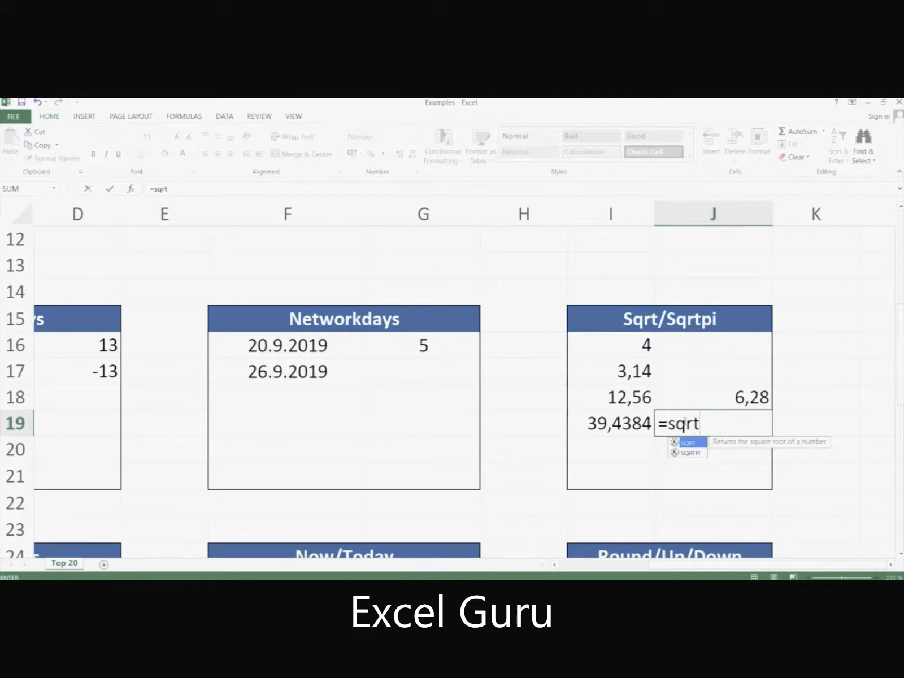
{"action": "left_click", "coordinate": [618, 423]}
{"action": "type", "text": ")"}
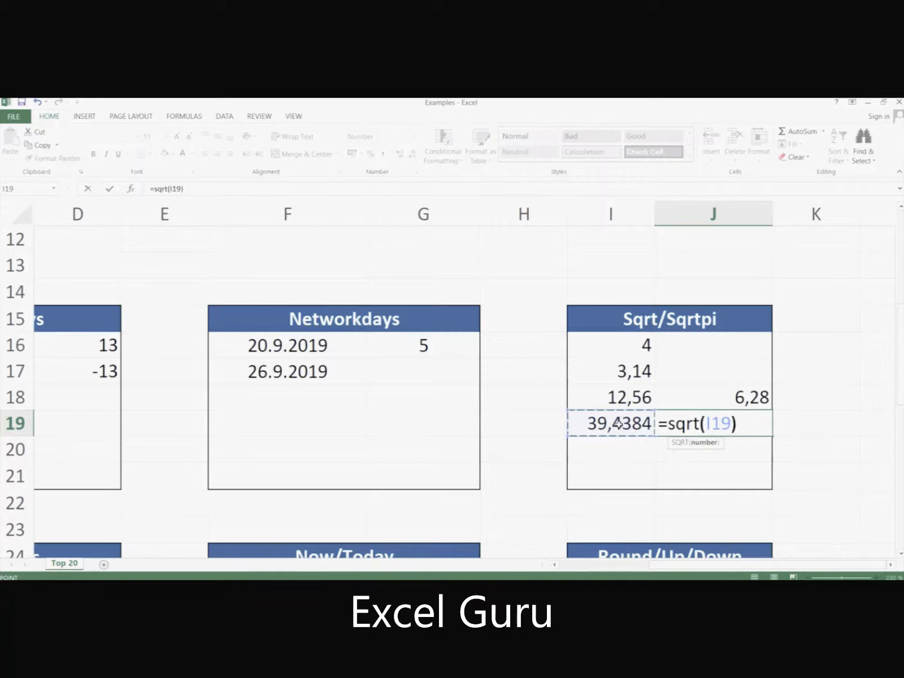
{"action": "key", "text": "Return"}
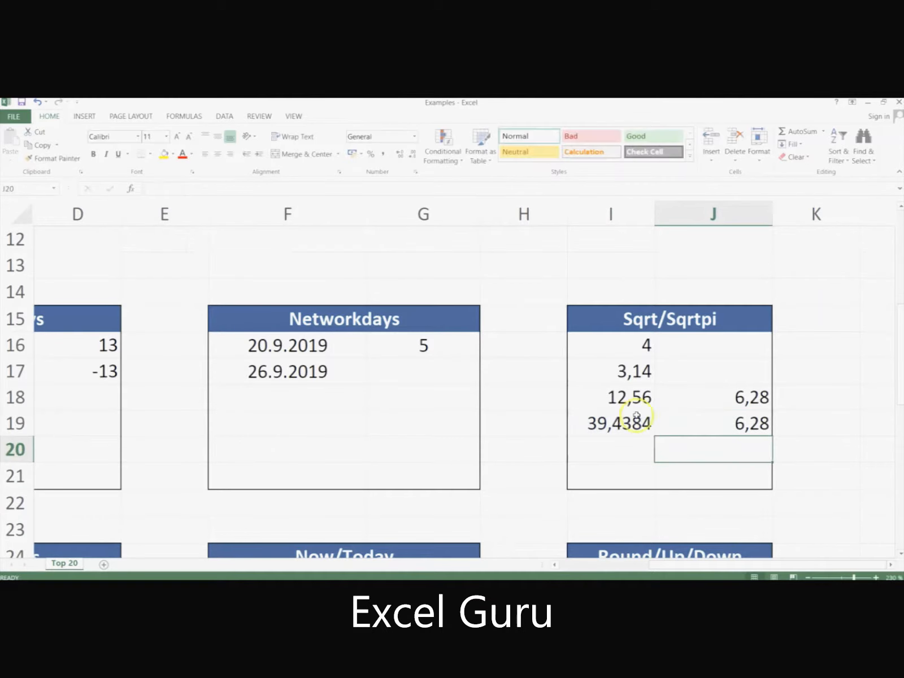
- Clear the product and its square root from cells I19:J19
{"action": "left_click_drag", "start_coordinate": [629, 424], "coordinate": [681, 415]}
{"action": "key", "text": "Delete"}
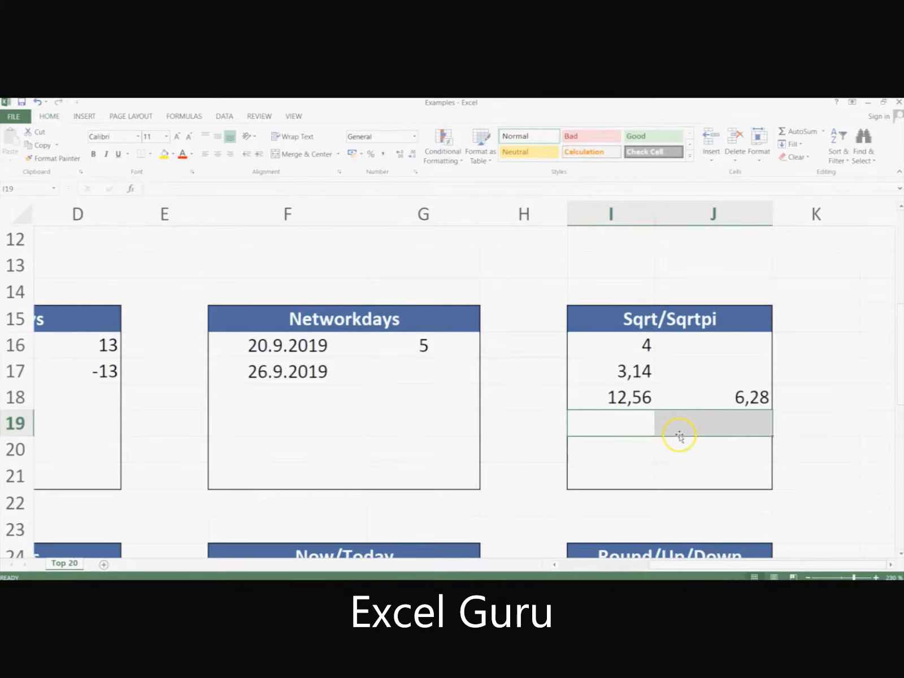
- View the Abs slide in the presentation and return to the Excel workbook
{"action": "key", "text": "alt+Tab"}
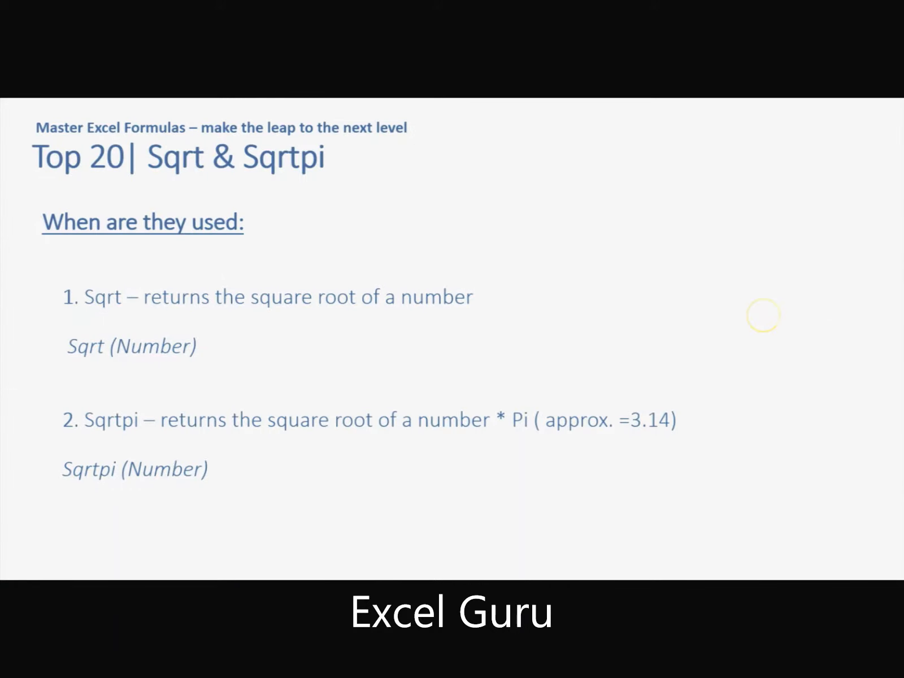
{"action": "key", "text": "Right"}
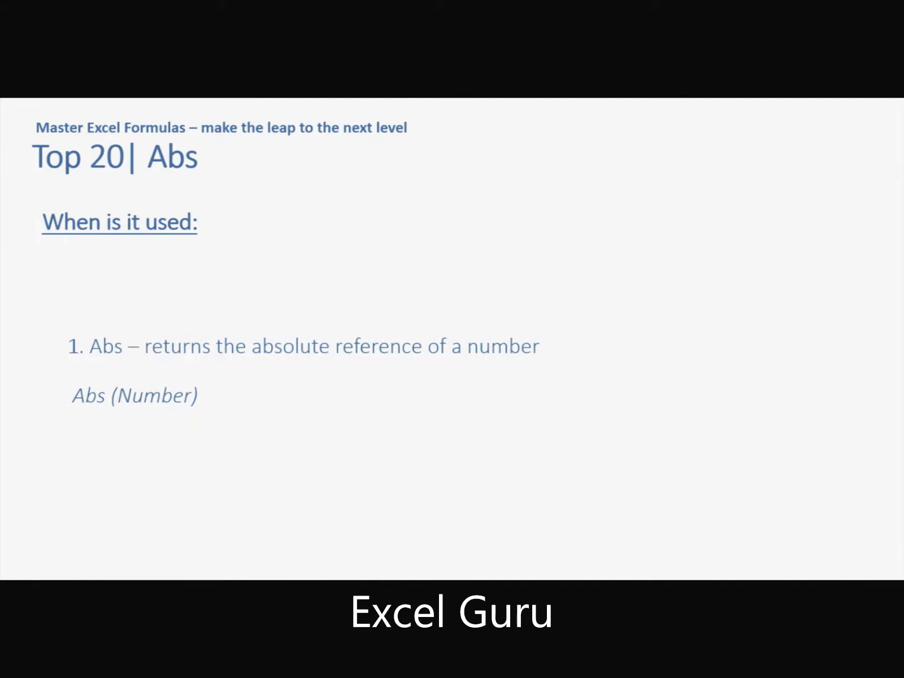
{"action": "key", "text": "alt+Tab"}
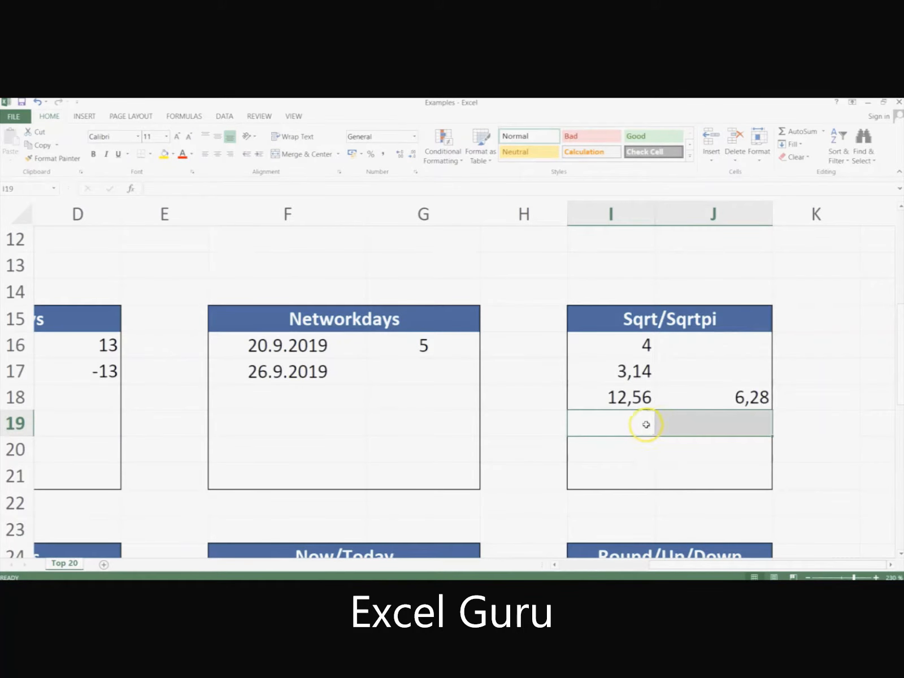
- Enter the formula =ABS(C25) in cell D25 of the Abs table to get the first number's absolute value
{"action": "left_click", "coordinate": [645, 424]}
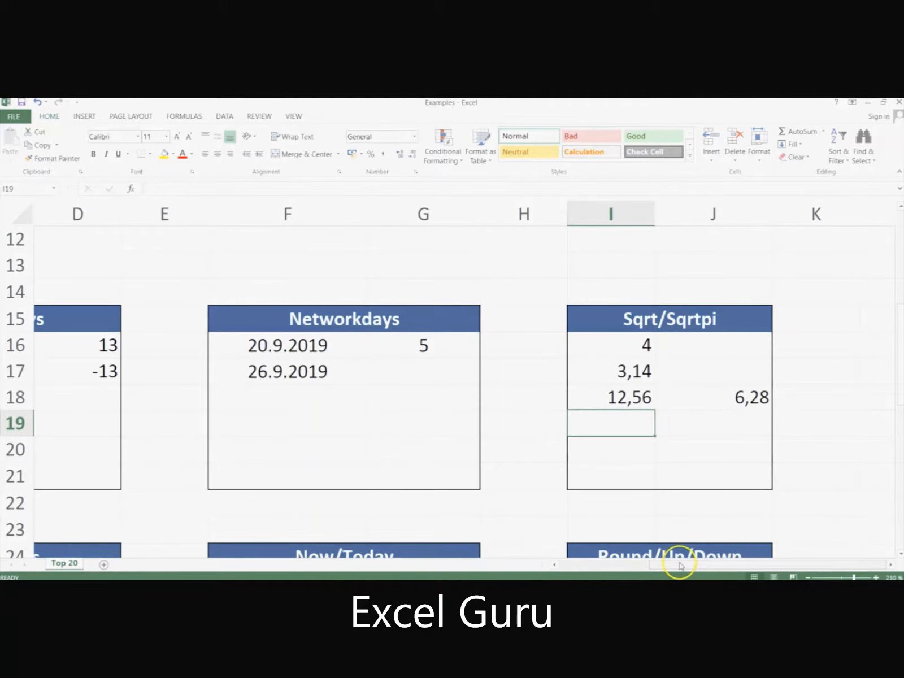
{"action": "left_click_drag", "start_coordinate": [679, 565], "coordinate": [587, 566]}
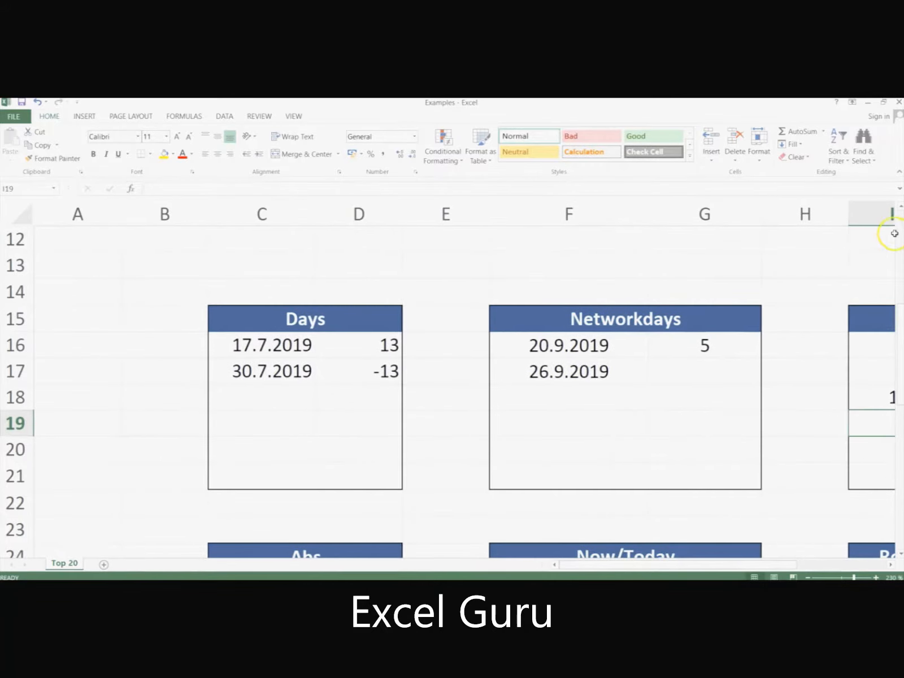
{"action": "left_click_drag", "start_coordinate": [898, 320], "coordinate": [898, 383]}
{"action": "left_click", "coordinate": [352, 427]}
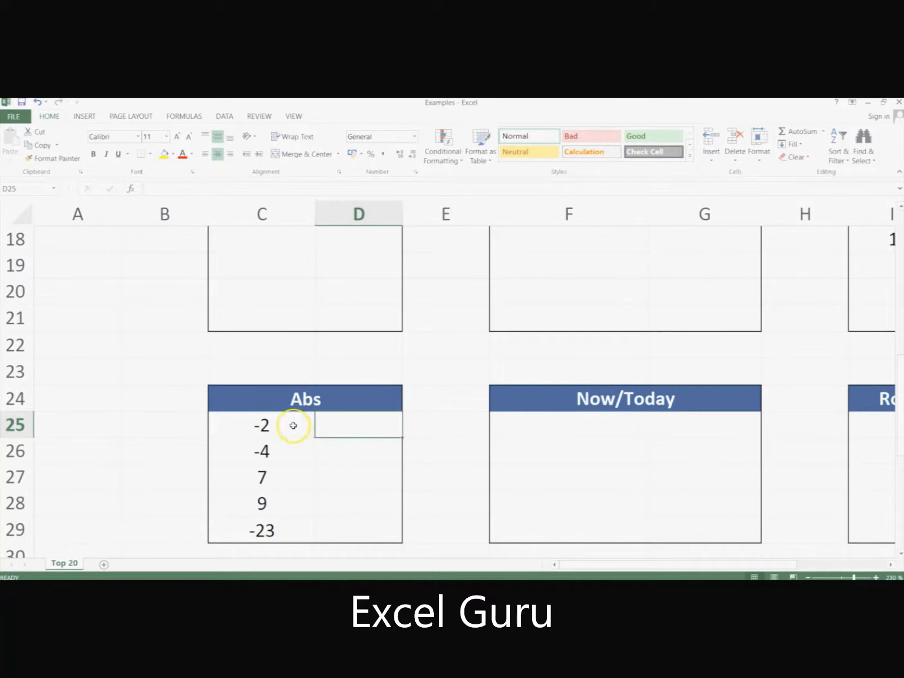
{"action": "left_click_drag", "start_coordinate": [293, 425], "coordinate": [297, 525]}
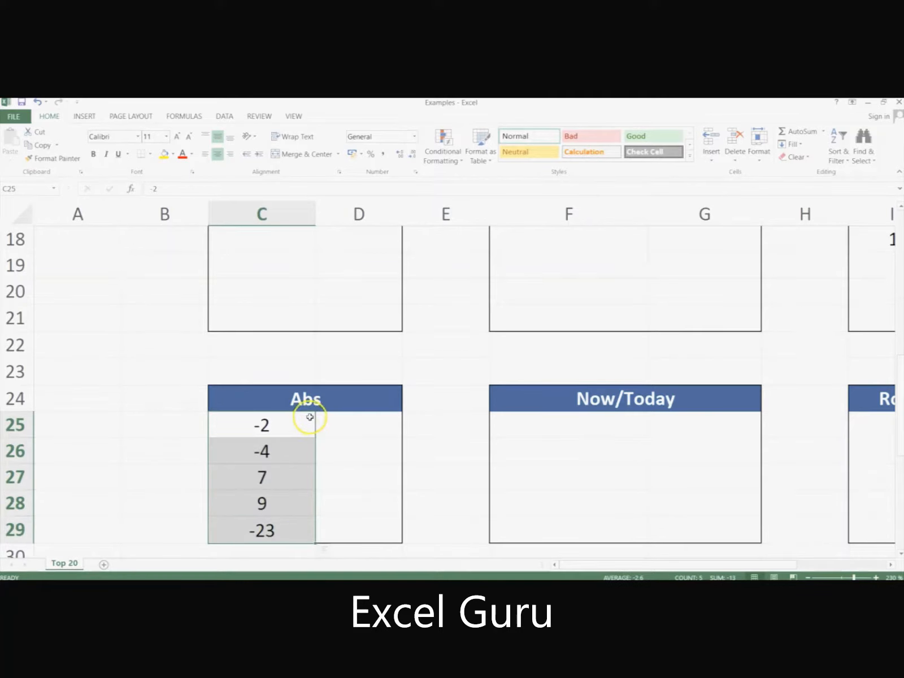
{"action": "left_click", "coordinate": [349, 417]}
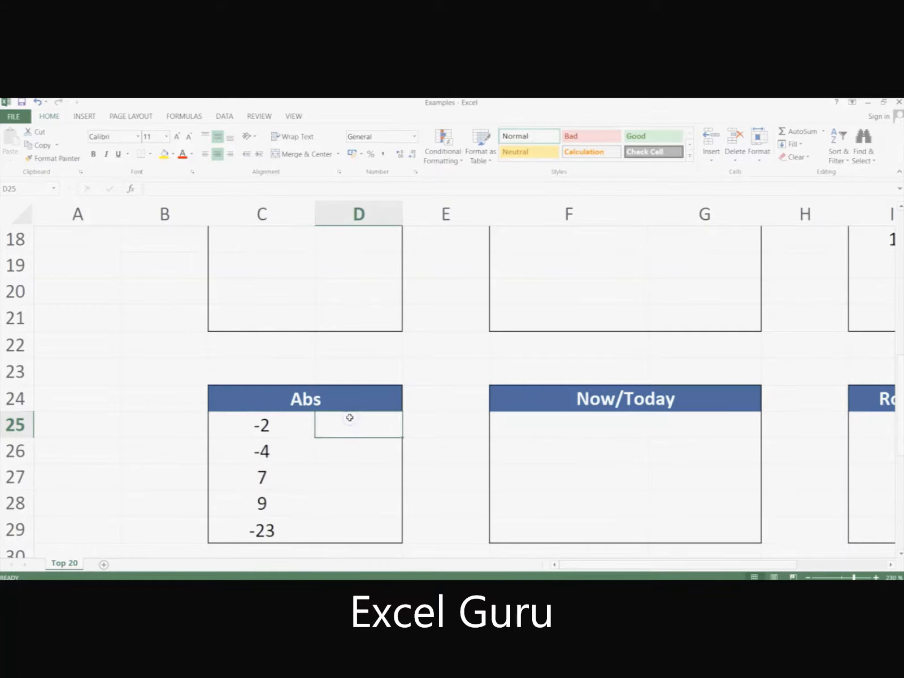
{"action": "type", "text": "=abs("}
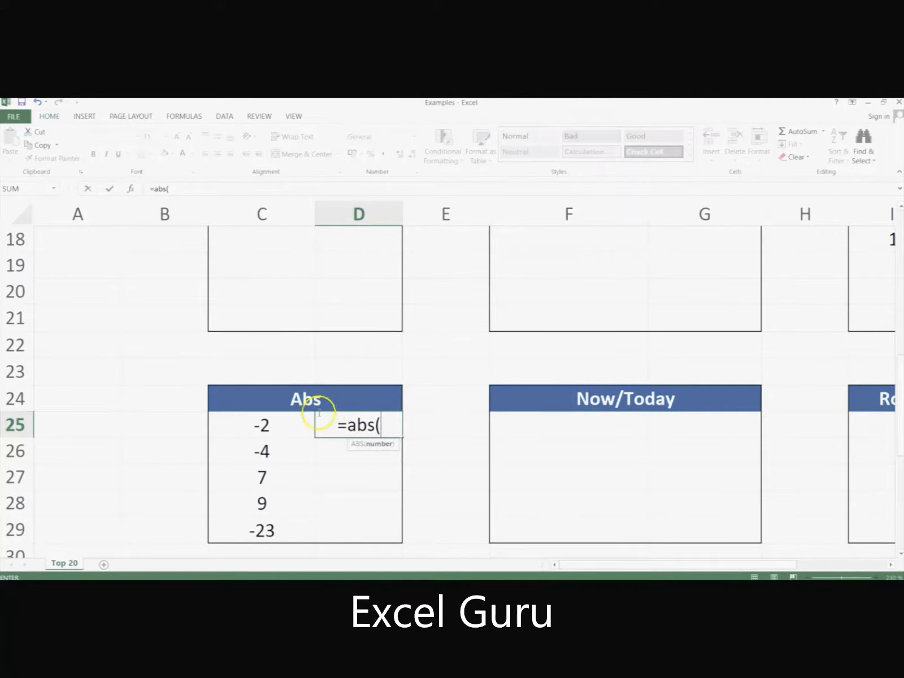
{"action": "left_click", "coordinate": [267, 422]}
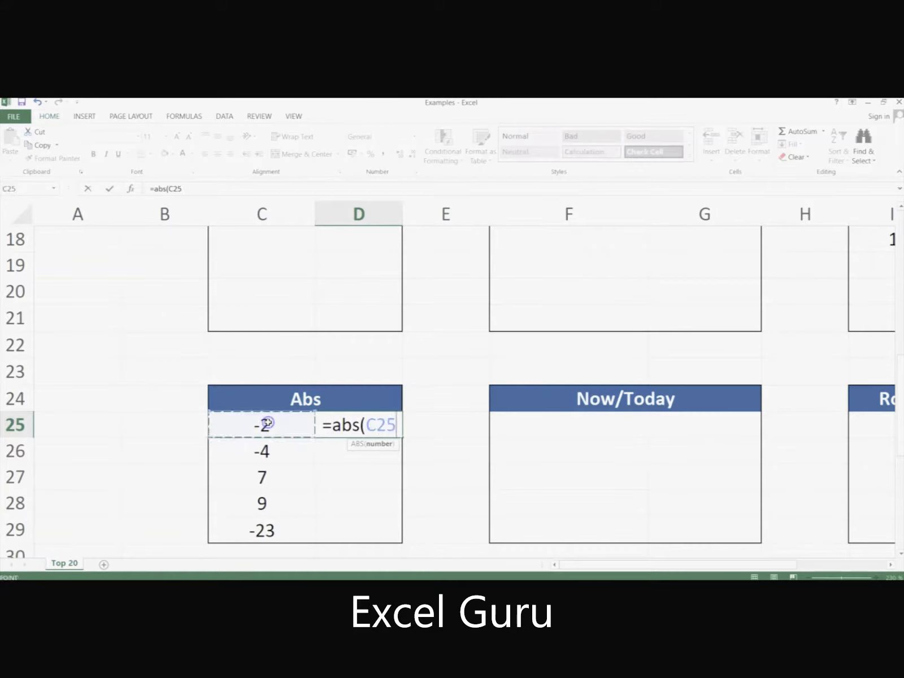
{"action": "type", "text": ")"}
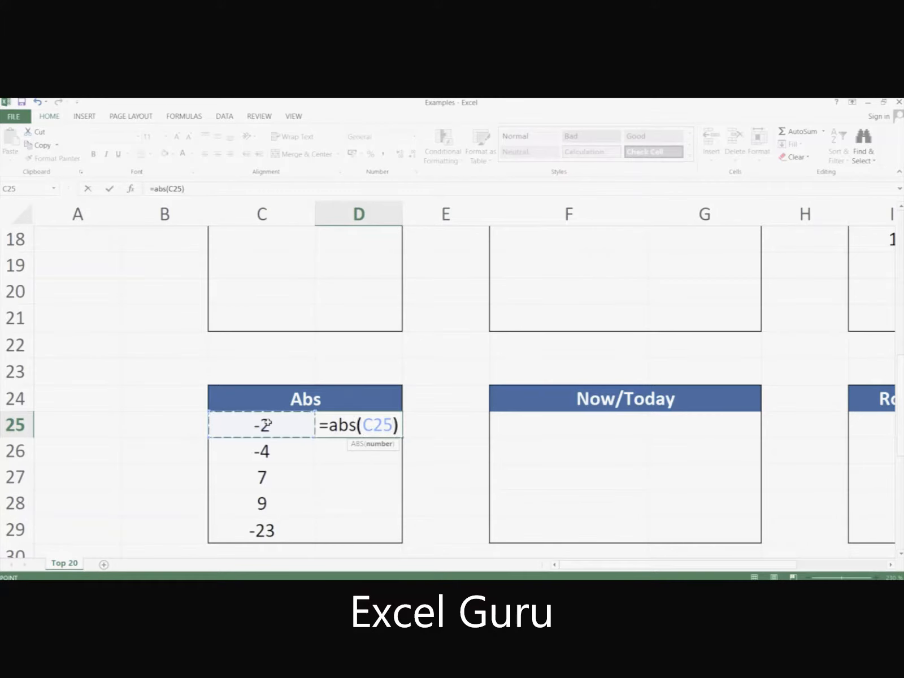
{"action": "key", "text": "Return"}
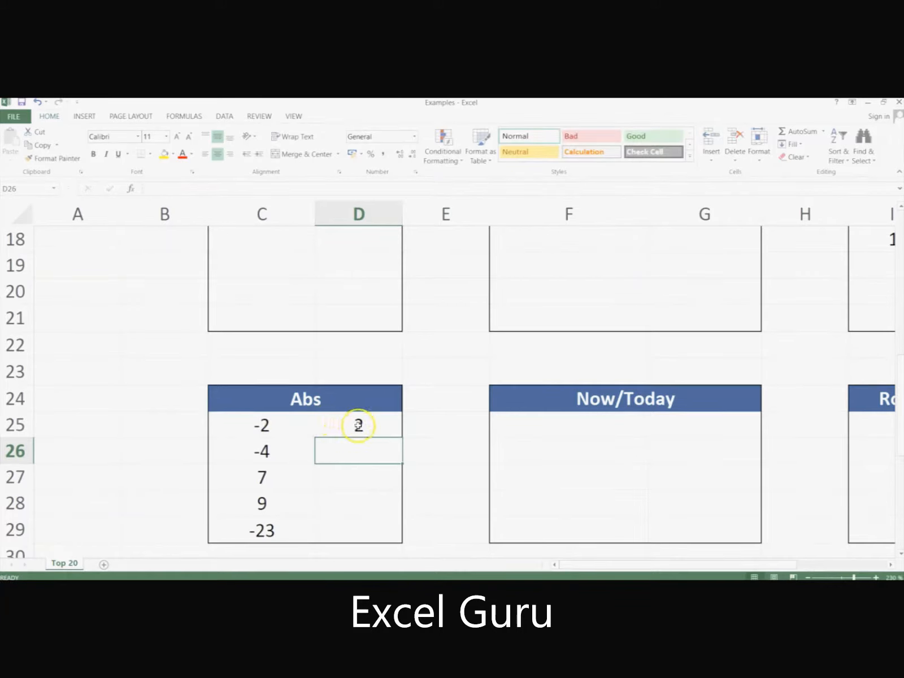
- Copy the ABS formula from D25 and paste it into D25:D29 with Paste Special set to Formulas
{"action": "left_click", "coordinate": [359, 424]}
{"action": "key", "text": "ctrl+c"}
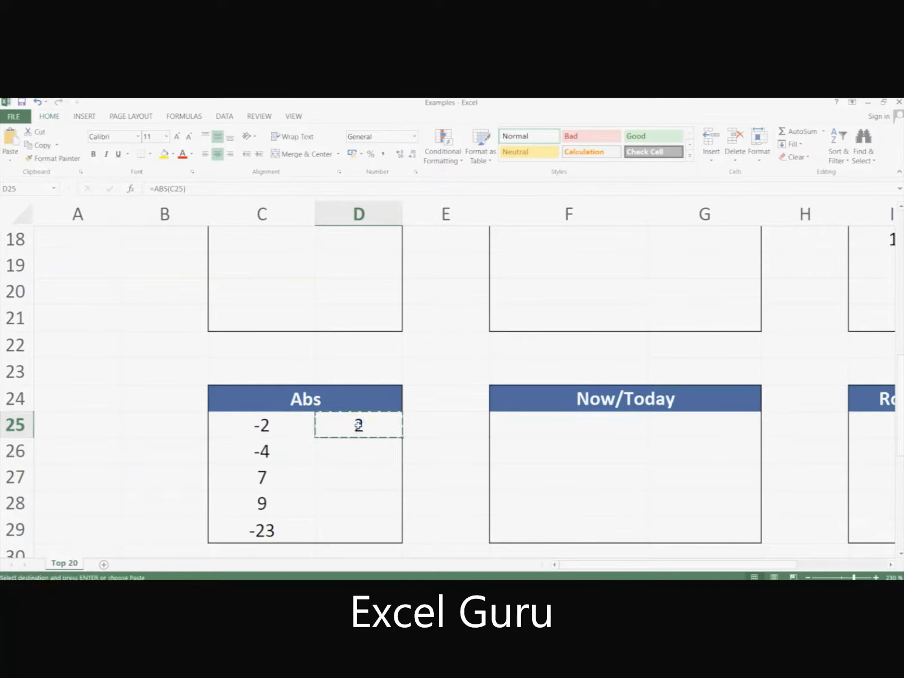
{"action": "left_click_drag", "start_coordinate": [358, 451], "coordinate": [358, 530]}
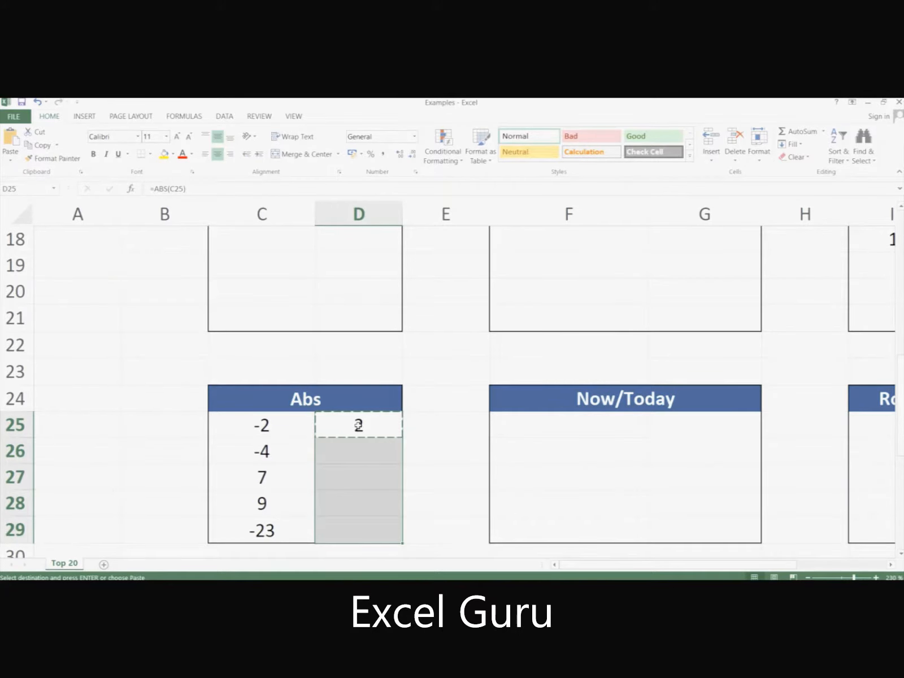
{"action": "key", "text": "ctrl+alt+v"}
{"action": "key", "text": "f"}
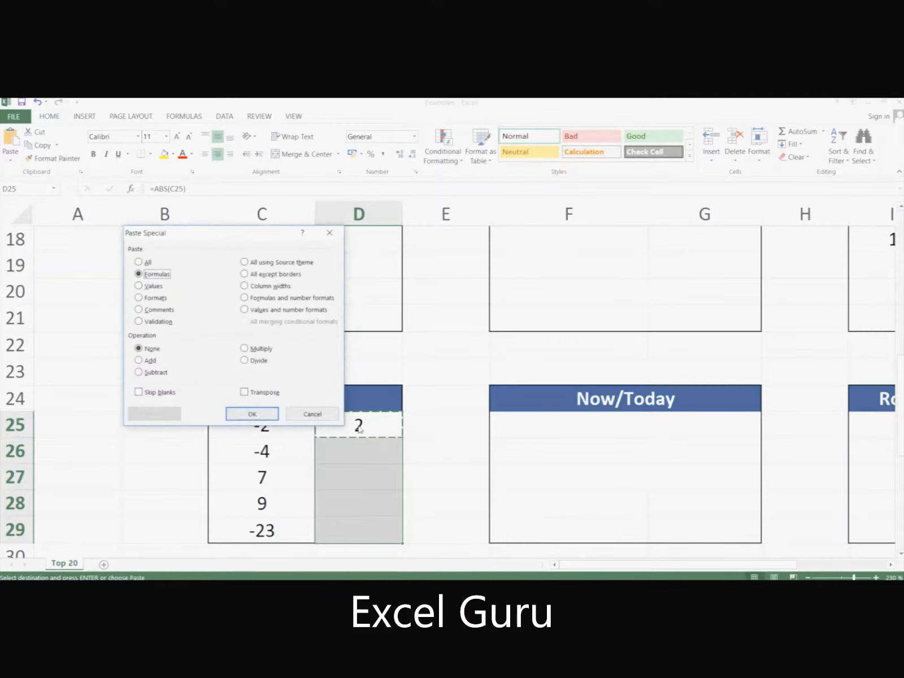
{"action": "key", "text": "Return"}
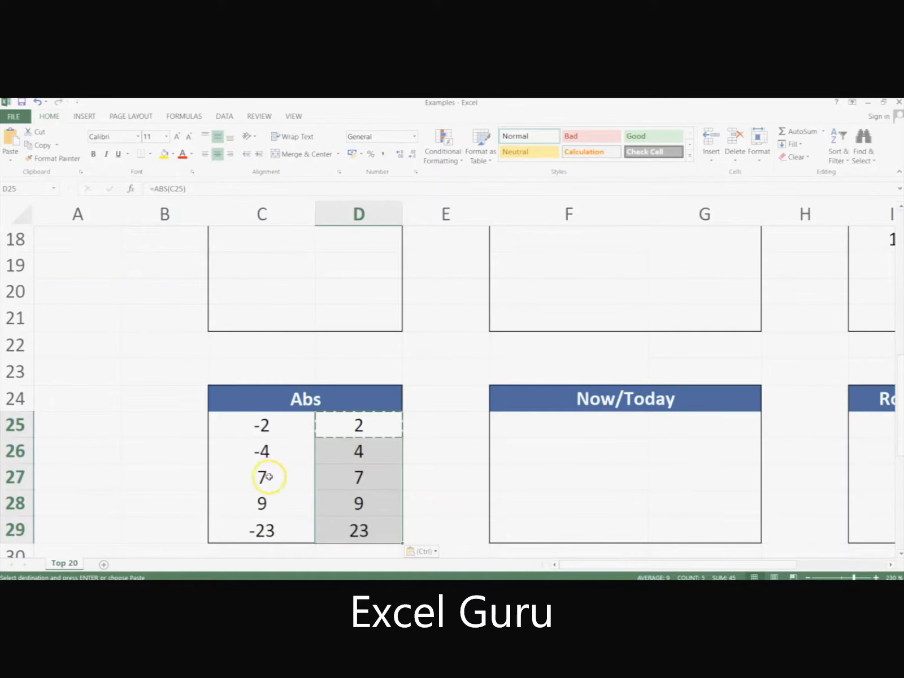
- Compare the Abs table's numbers with their absolute values, and switch to the presentation to show the Now & Today slide
{"action": "left_click_drag", "start_coordinate": [262, 478], "coordinate": [355, 492]}
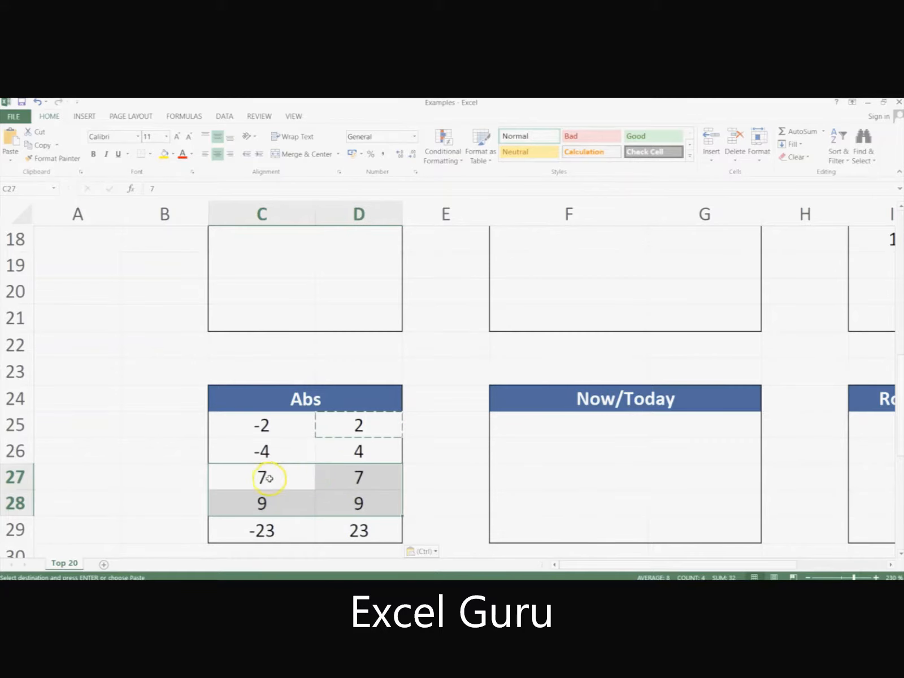
{"action": "left_click_drag", "start_coordinate": [352, 431], "coordinate": [353, 525]}
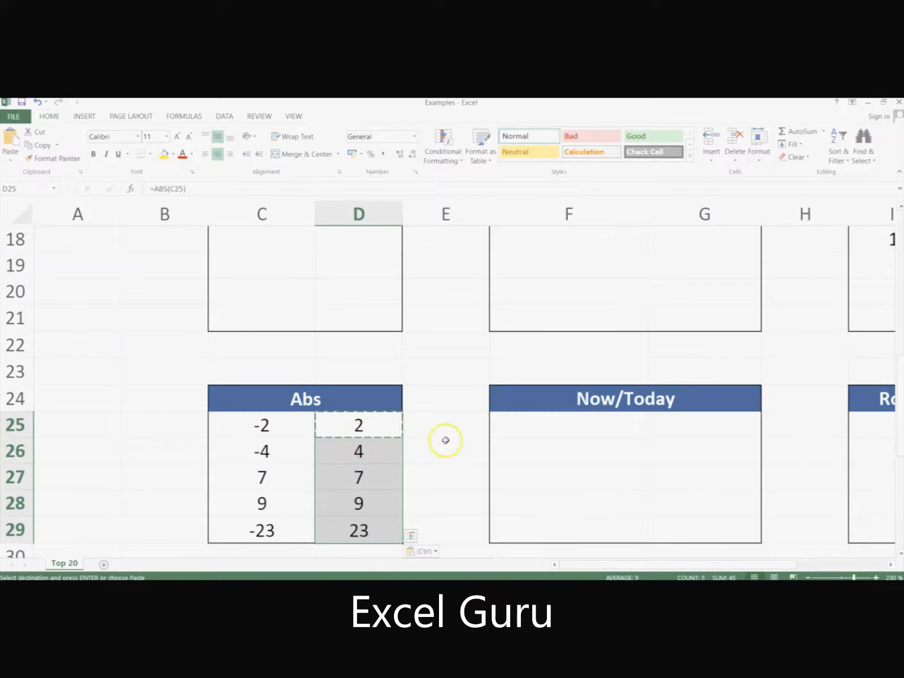
{"action": "left_click", "coordinate": [376, 439]}
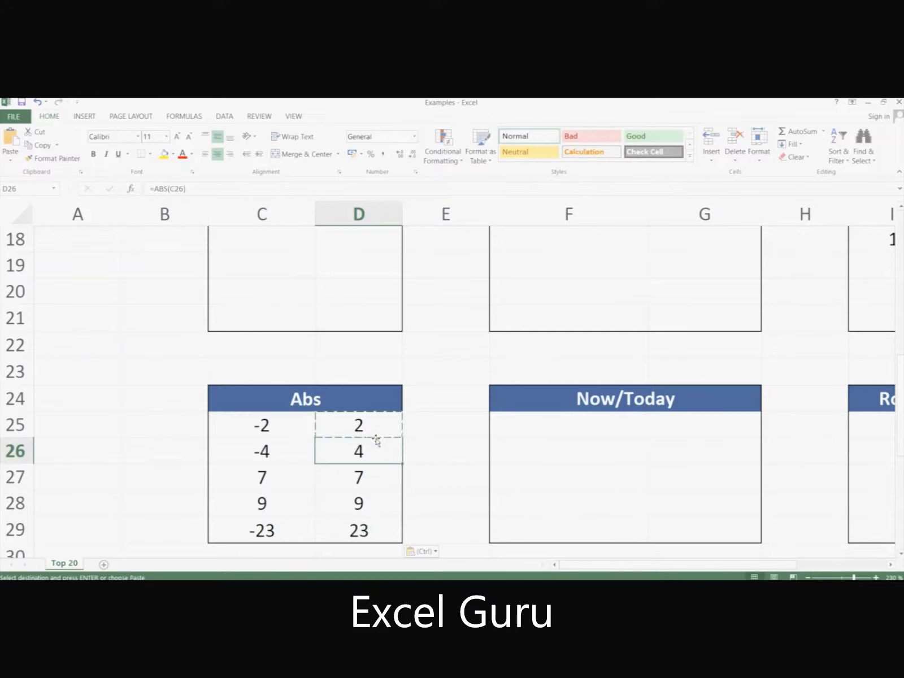
{"action": "key", "text": "alt+Tab"}
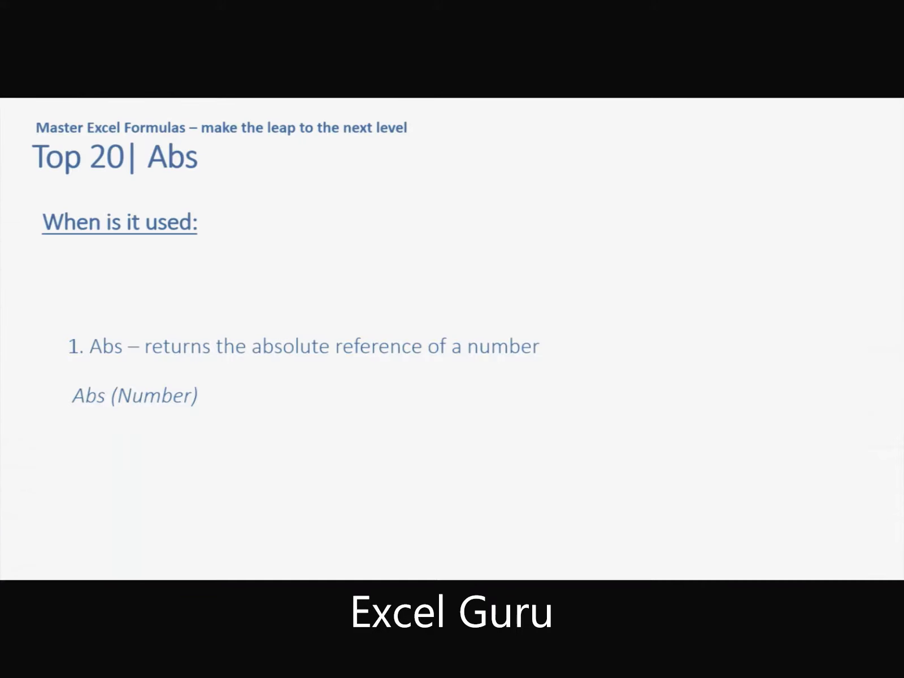
{"action": "key", "text": "Right"}
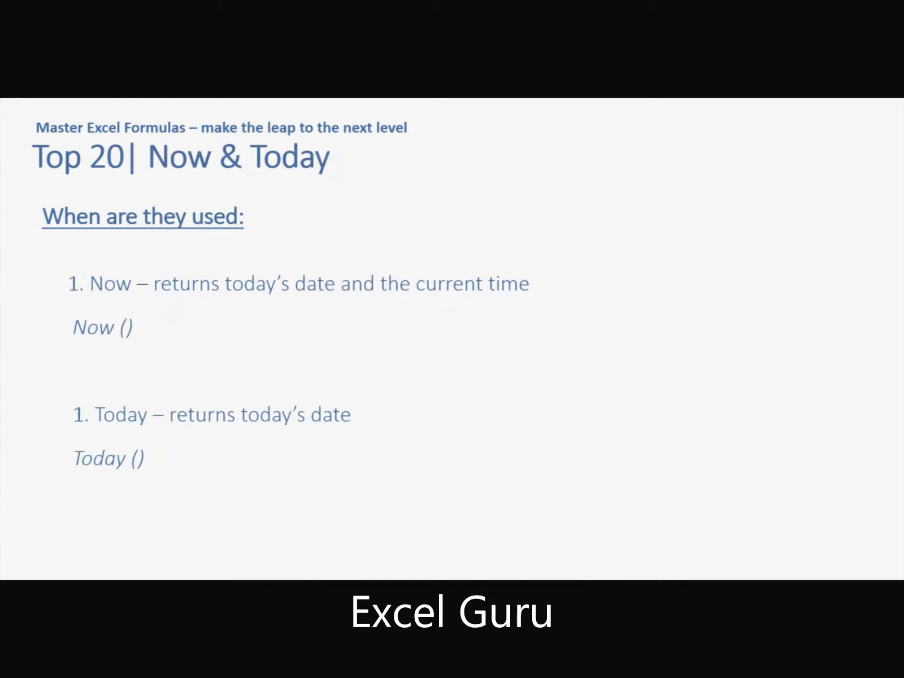
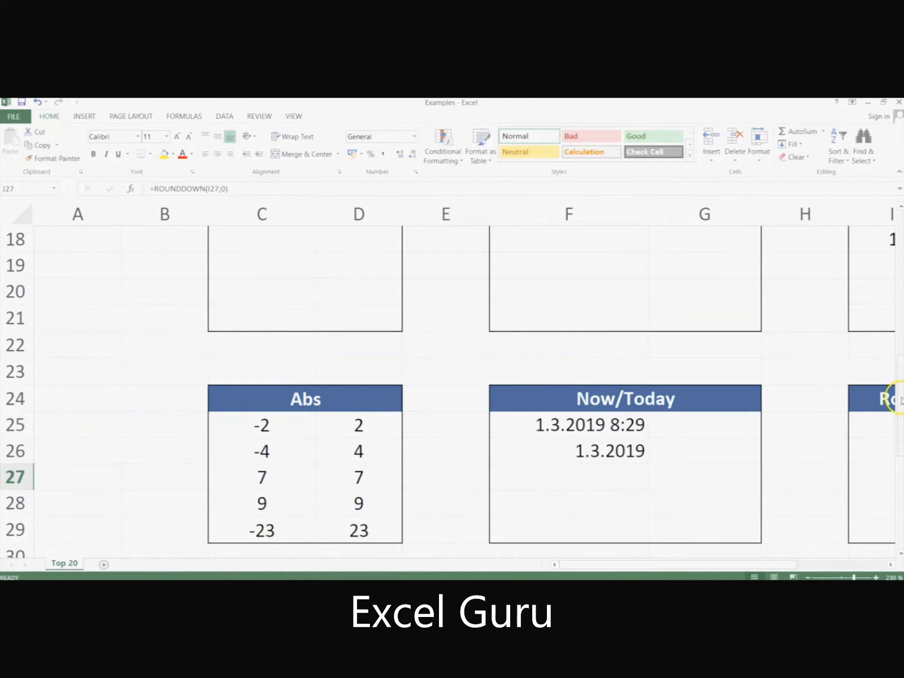
- Enter the formula =INDEX(C33:C40;2) in cell E33 of the Index/Match/IndexMatch table to return the second name in the list
{"action": "left_click_drag", "start_coordinate": [899, 399], "coordinate": [895, 485]}
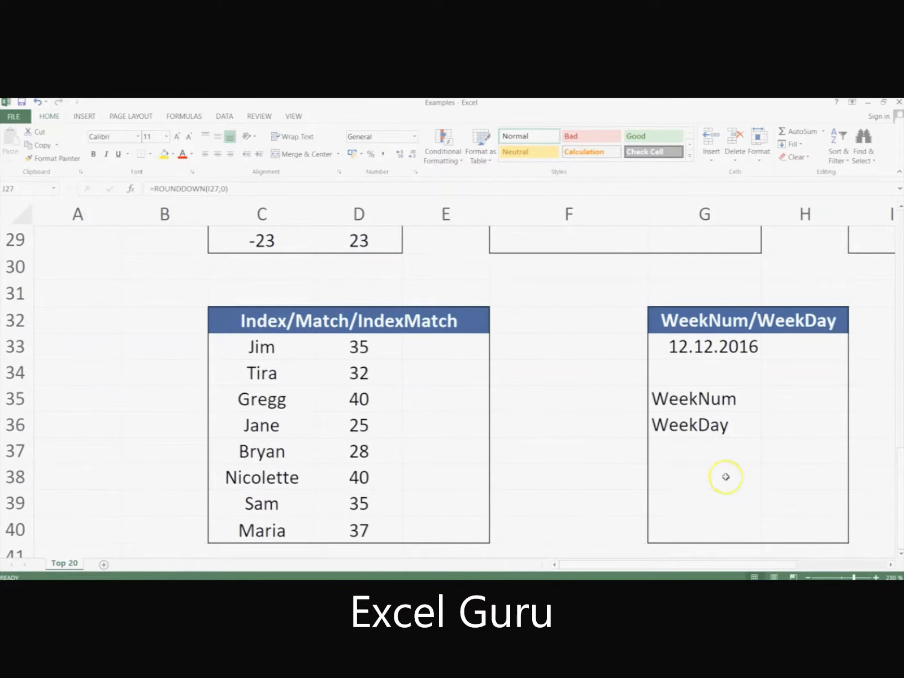
{"action": "left_click", "coordinate": [273, 347]}
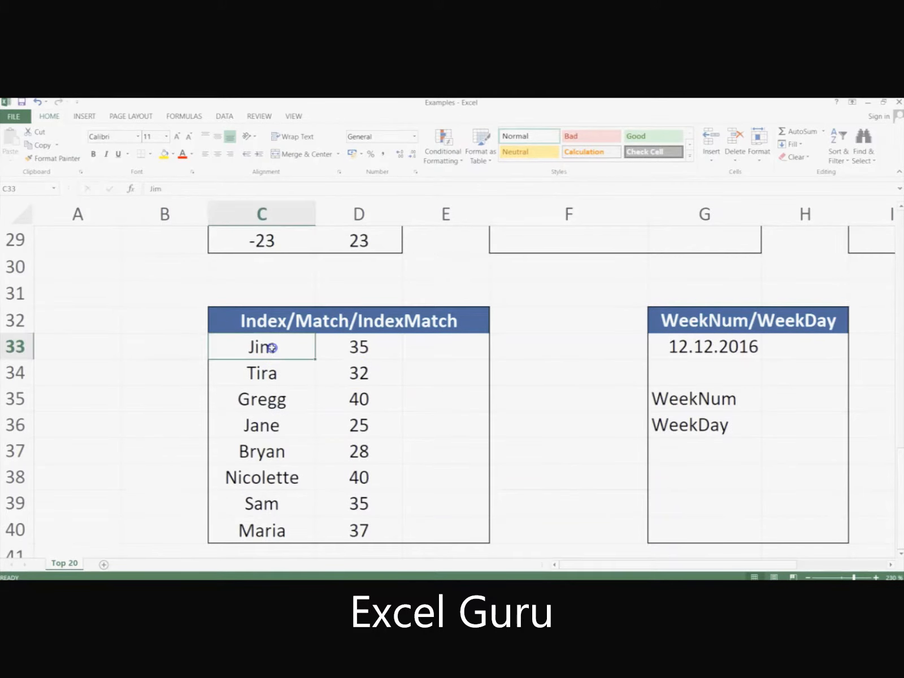
{"action": "left_click_drag", "start_coordinate": [273, 348], "coordinate": [266, 530]}
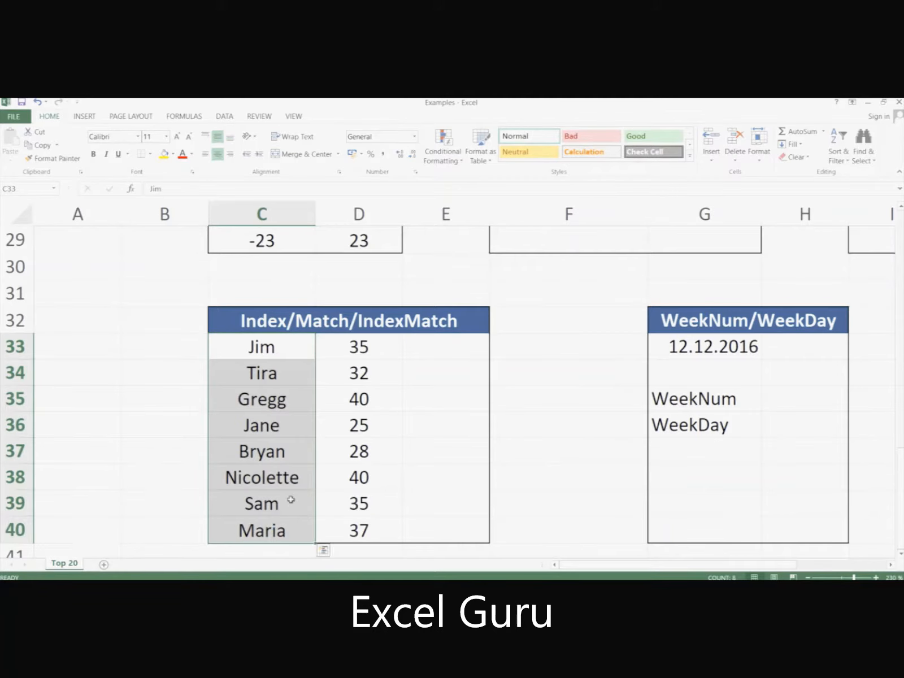
{"action": "left_click_drag", "start_coordinate": [353, 346], "coordinate": [362, 520]}
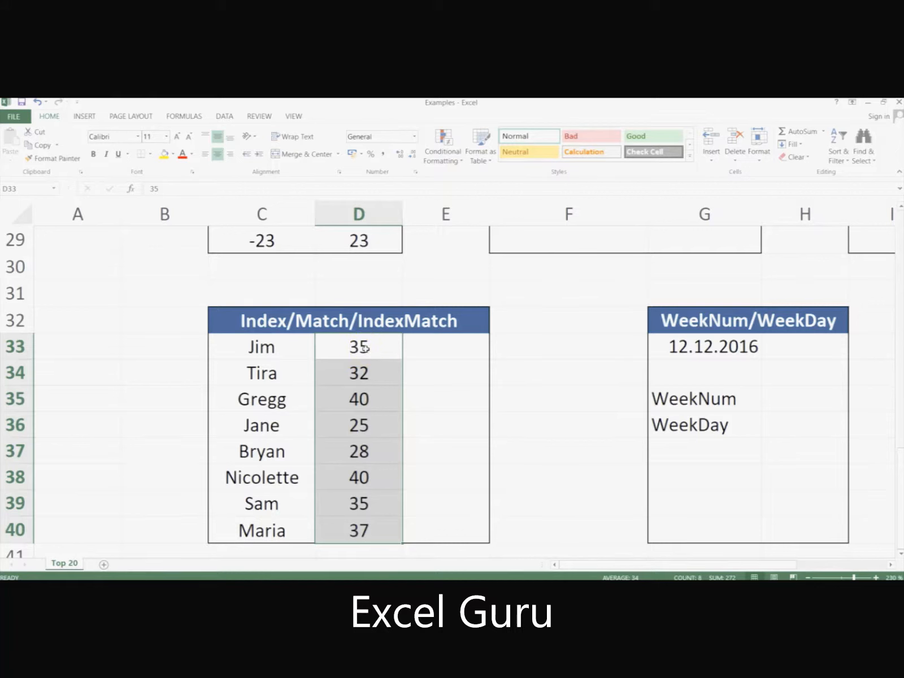
{"action": "left_click", "coordinate": [158, 471]}
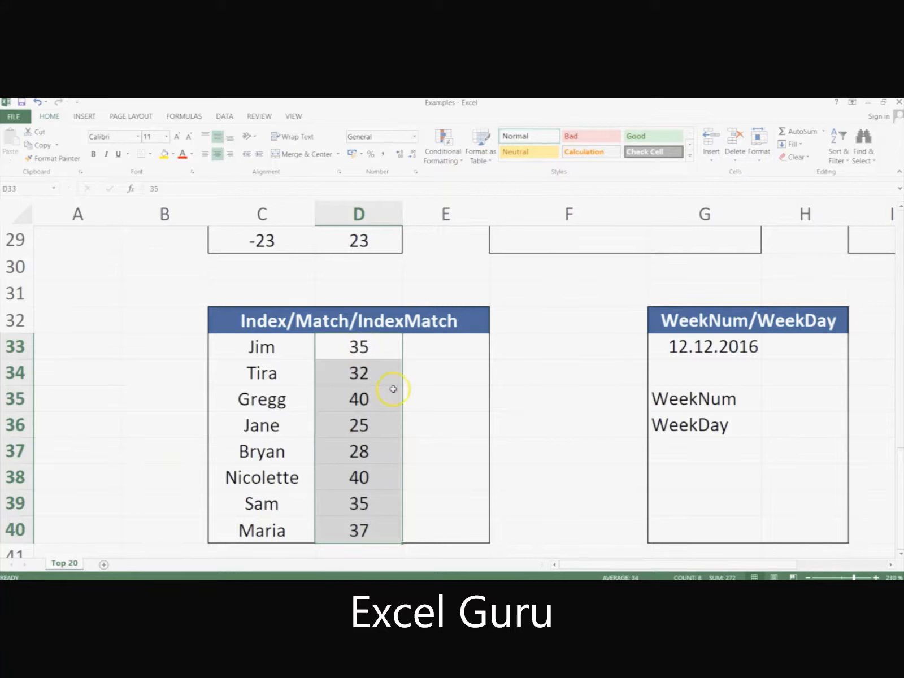
{"action": "left_click", "coordinate": [431, 346]}
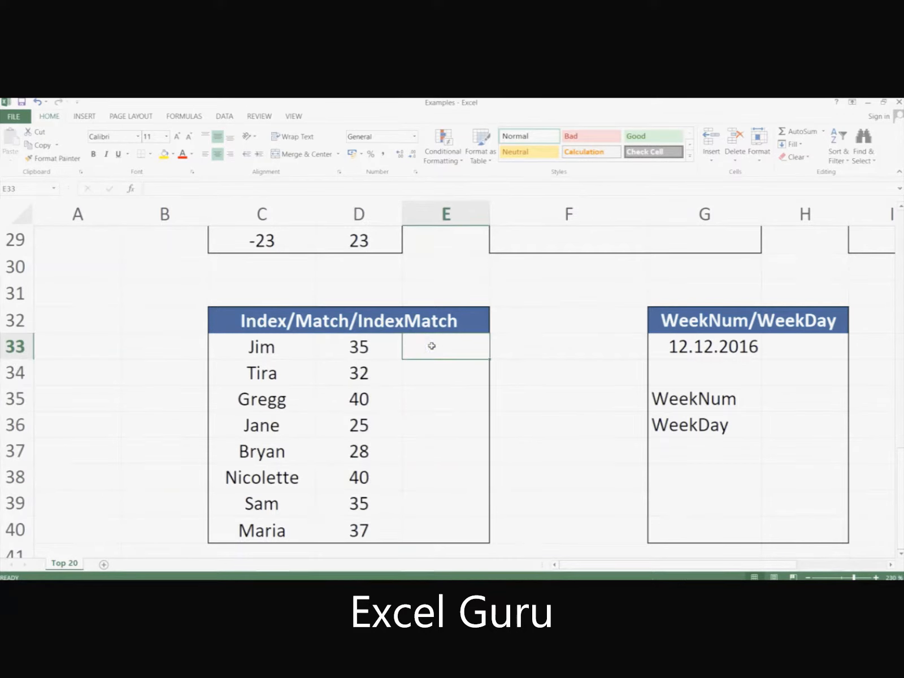
{"action": "type", "text": "="}
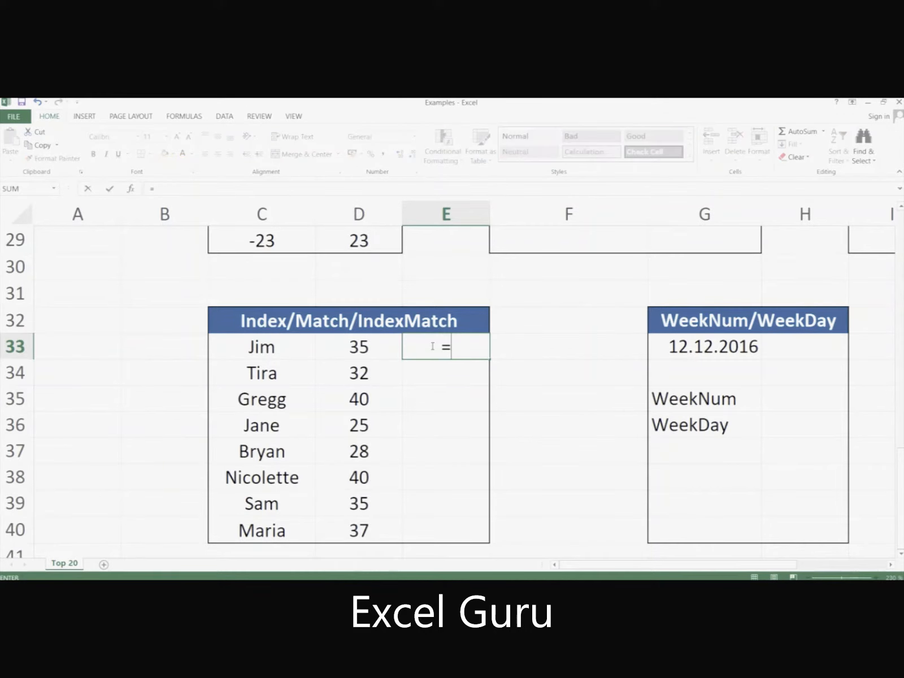
{"action": "type", "text": "index"}
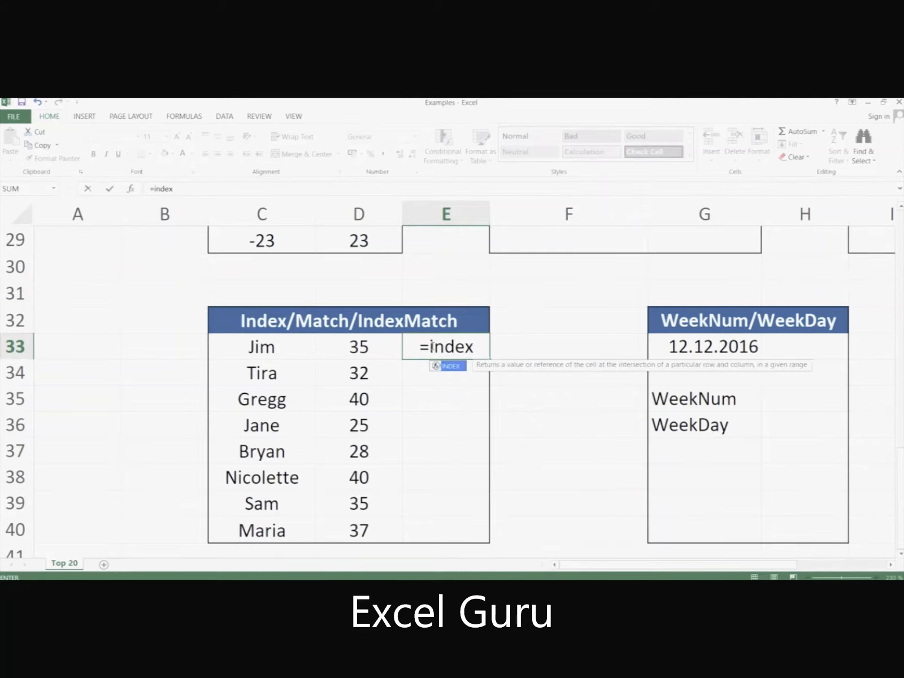
{"action": "type", "text": "("}
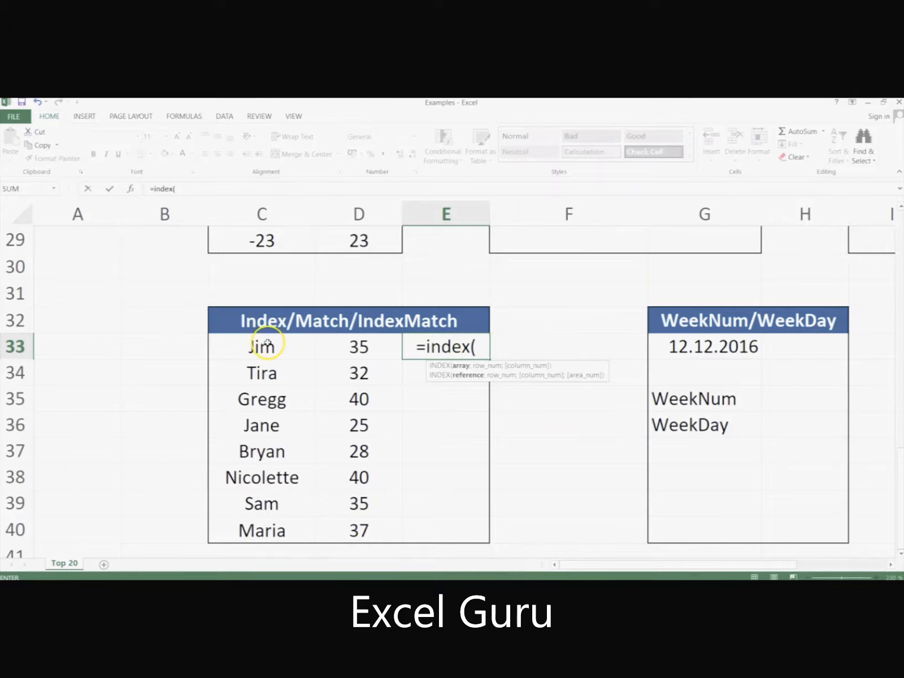
{"action": "left_click_drag", "start_coordinate": [267, 343], "coordinate": [257, 526]}
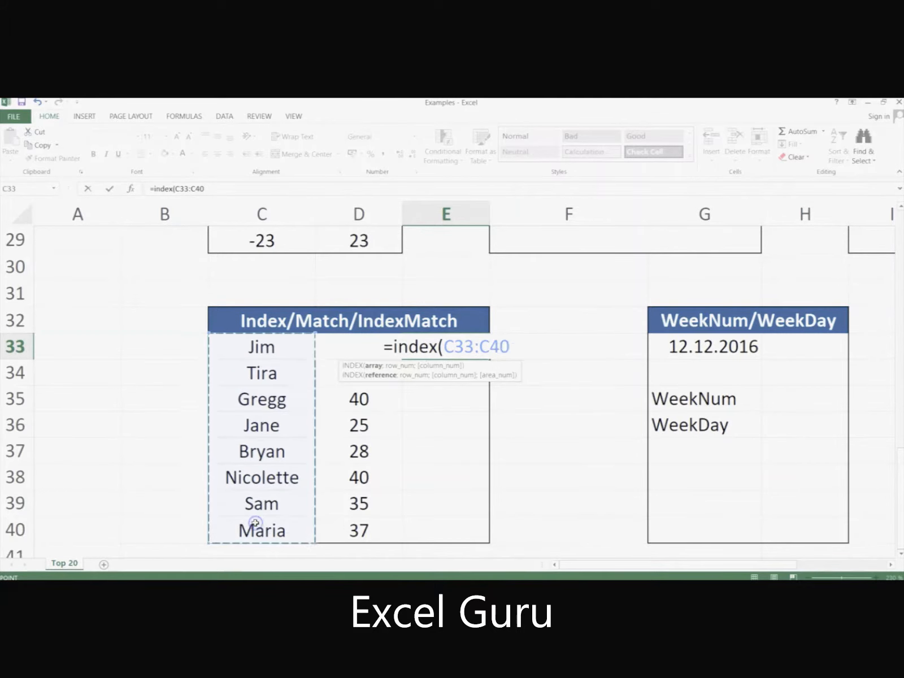
{"action": "type", "text": ";"}
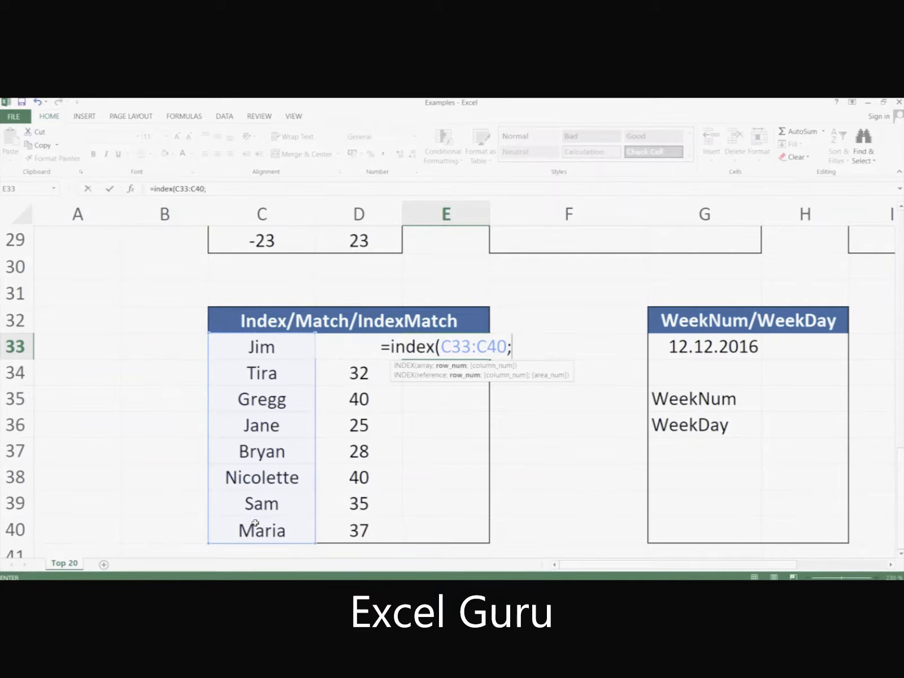
{"action": "type", "text": "2"}
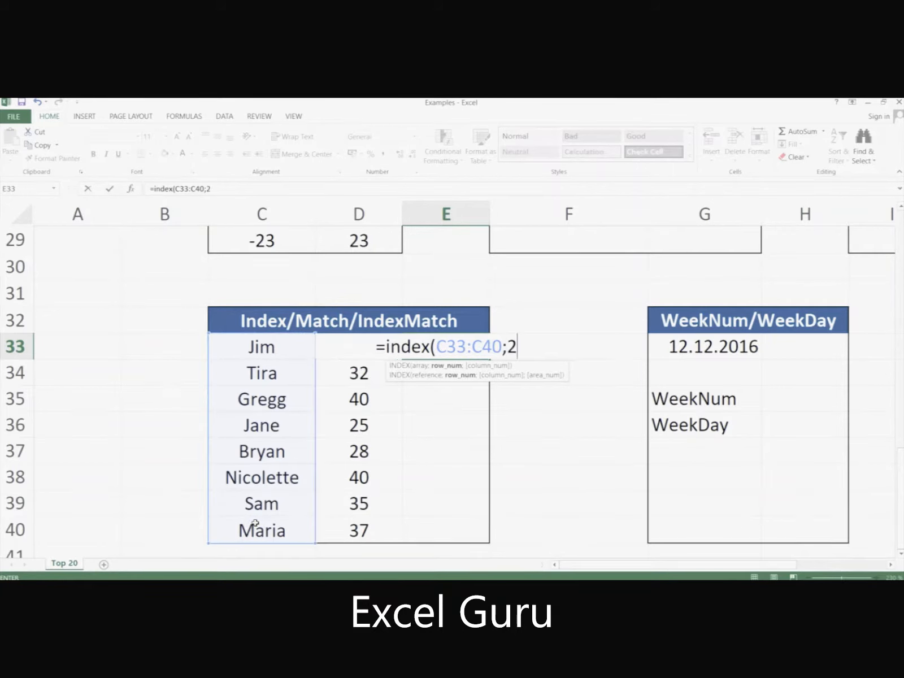
{"action": "type", "text": ")"}
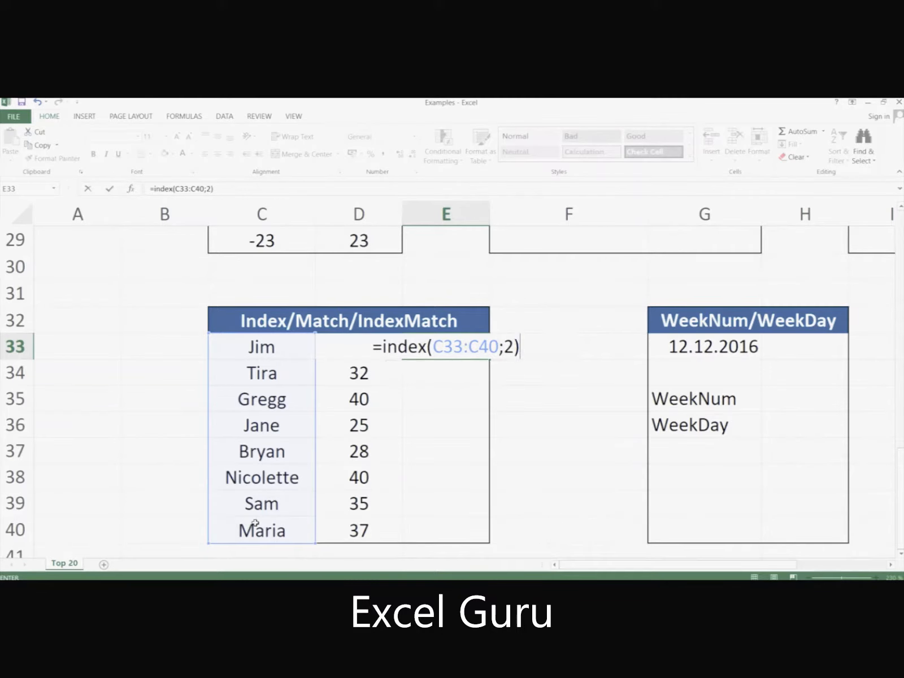
{"action": "key", "text": "Return"}
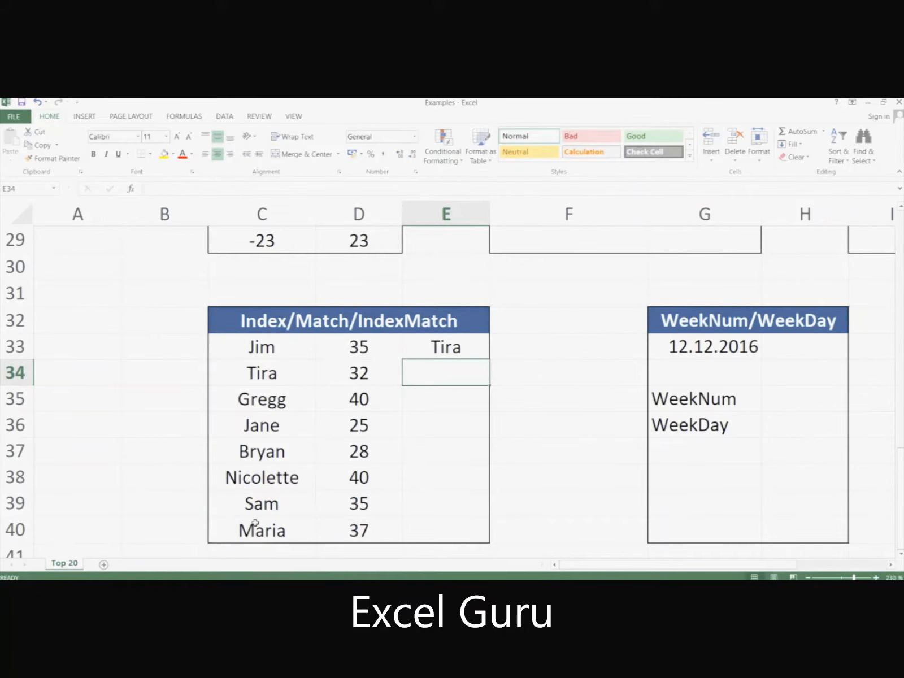
- Start a MATCH formula in cell E33, replacing the INDEX formula, with the name from C37 as its quoted lookup value
{"action": "left_click", "coordinate": [413, 380]}
{"action": "left_click", "coordinate": [443, 347]}
{"action": "type", "text": "="}
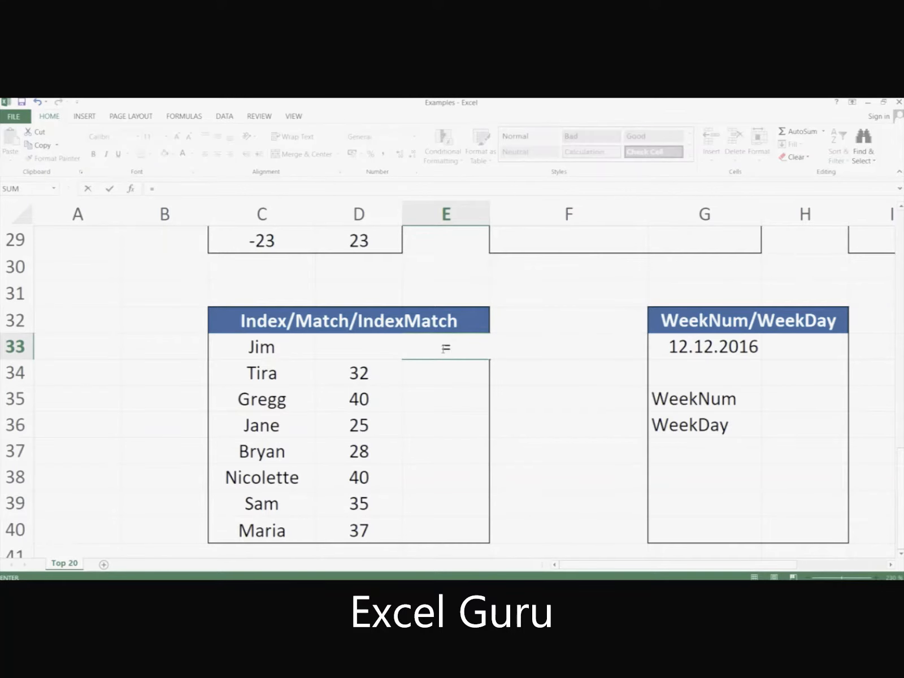
{"action": "type", "text": "match("}
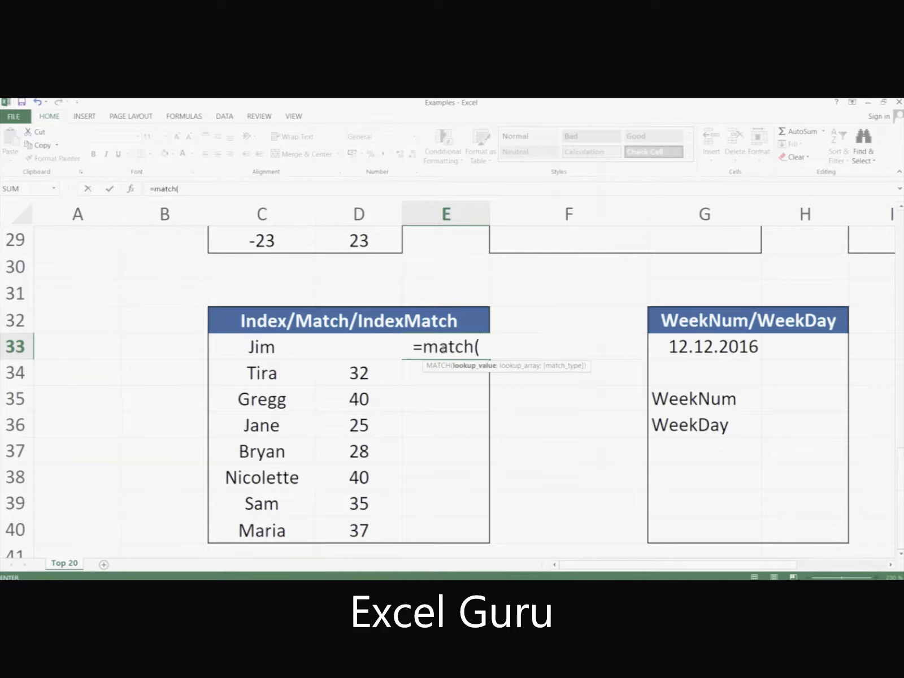
{"action": "type", "text": "\"Bryan"}
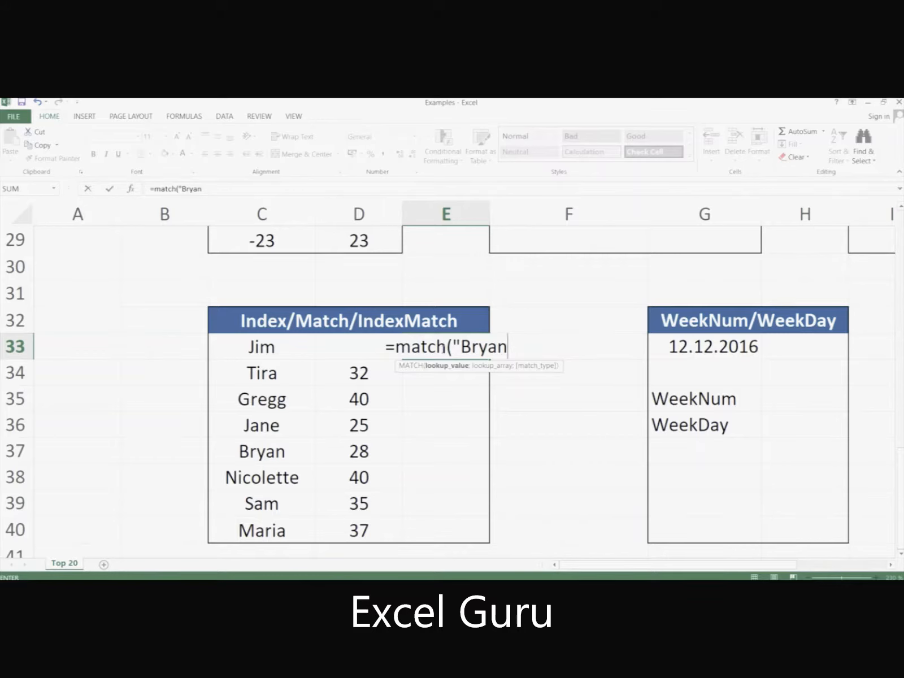
{"action": "type", "text": "\","}
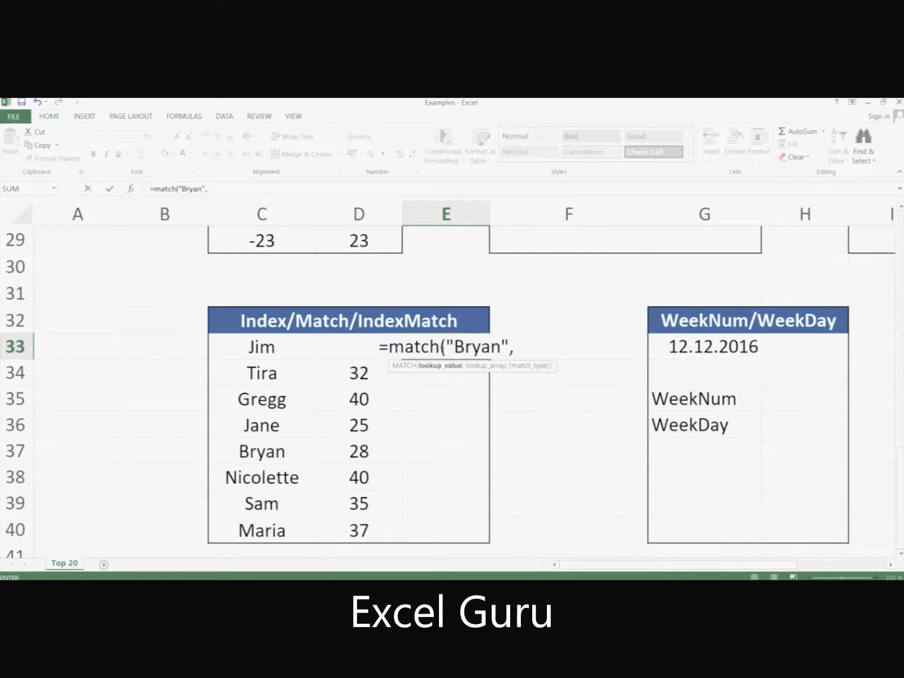
{"action": "left_click", "coordinate": [262, 349]}
{"action": "key", "text": "Return"}
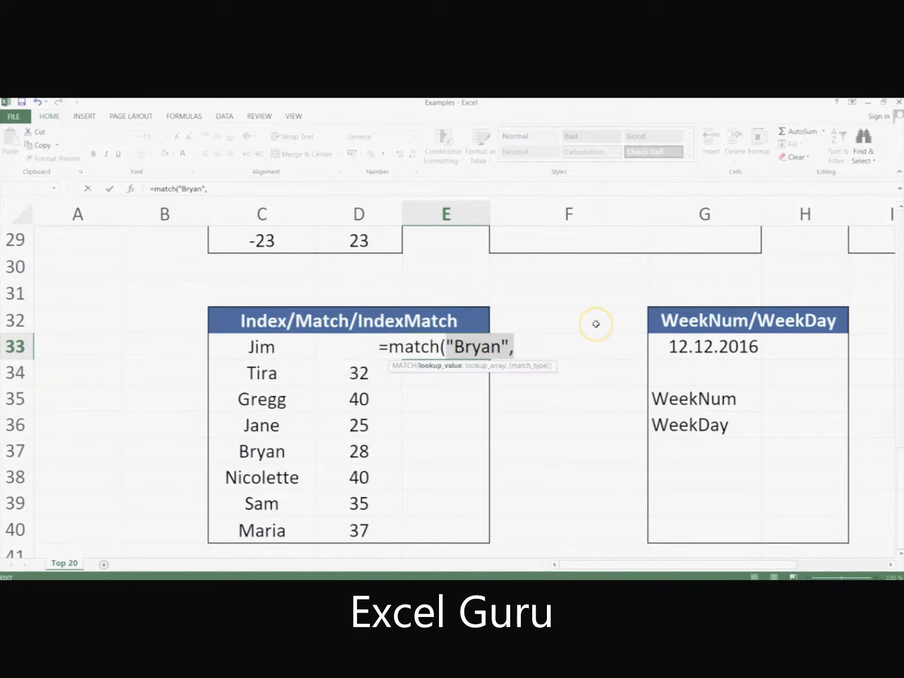
{"action": "key", "text": "End"}
{"action": "key", "text": "BackSpace"}
{"action": "type", "text": ";"}
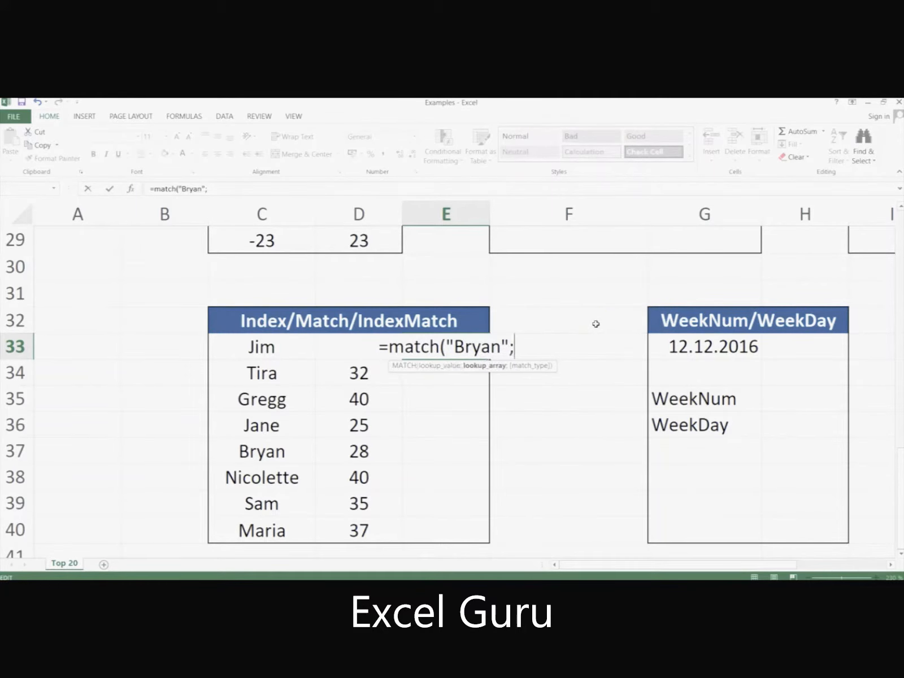
- Complete the MATCH formula in E33 with lookup range C33:C40 and match type 0, and check the name's position in the list
{"action": "left_click", "coordinate": [267, 346]}
{"action": "left_click_drag", "start_coordinate": [267, 347], "coordinate": [255, 528]}
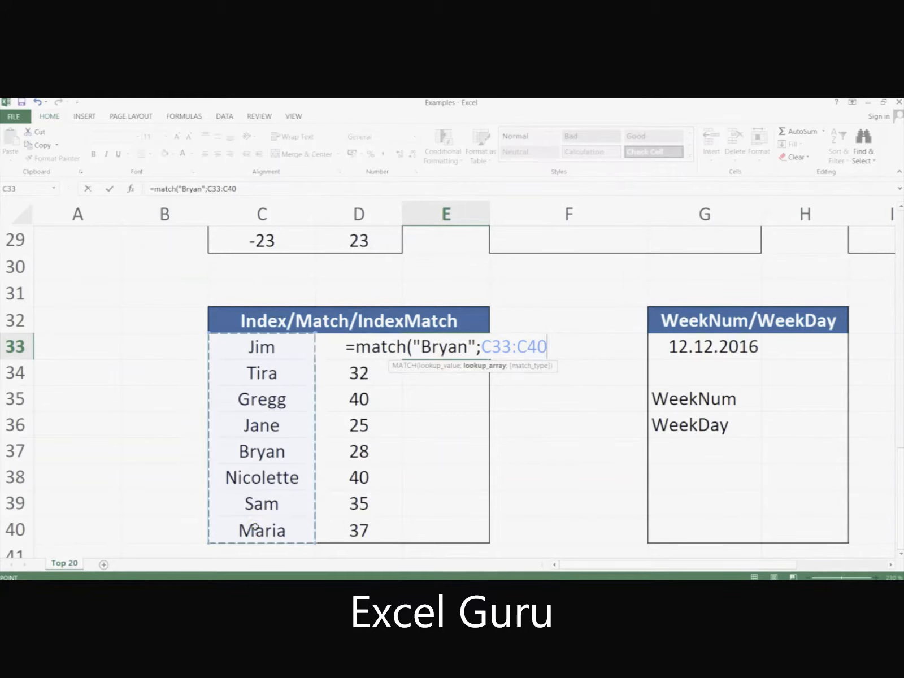
{"action": "type", "text": ";"}
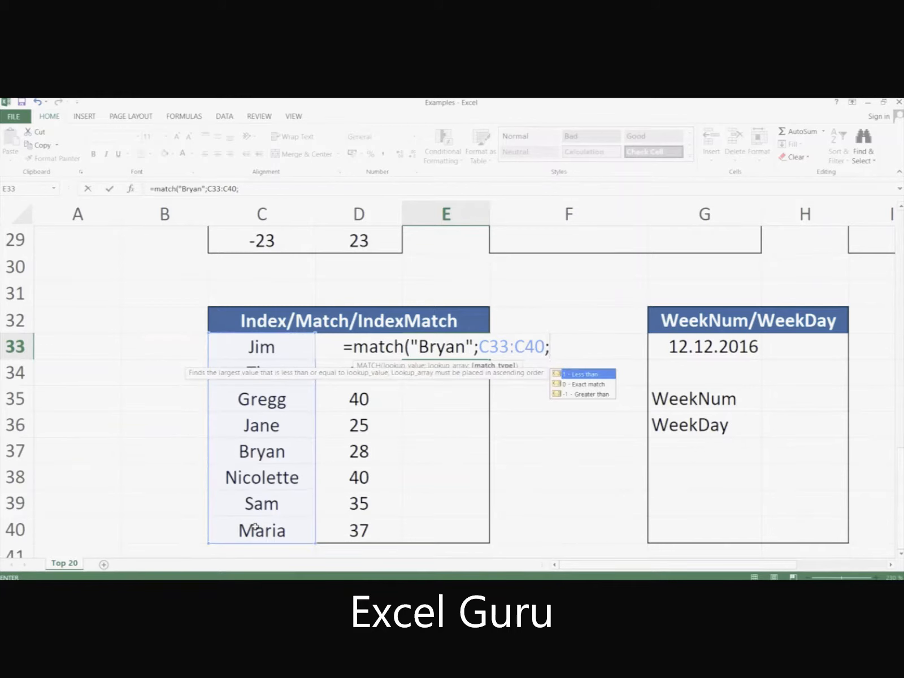
{"action": "type", "text": "0"}
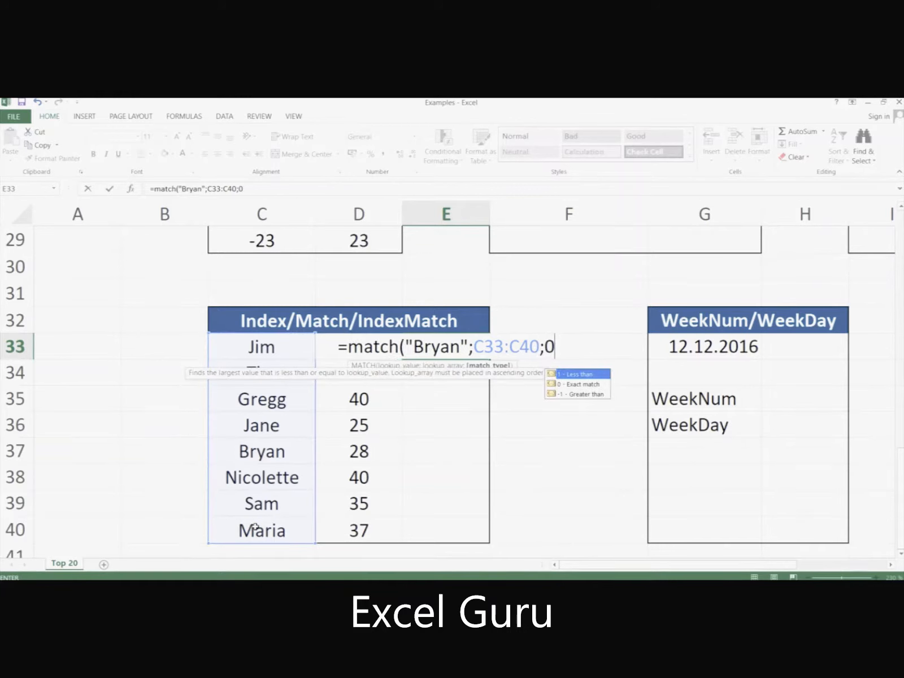
{"action": "type", "text": ")"}
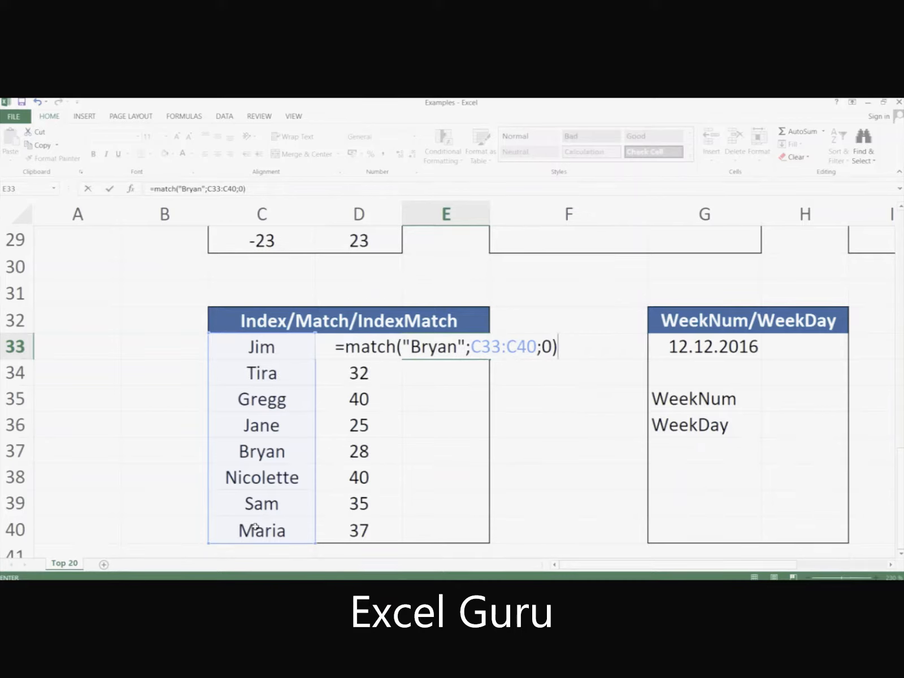
{"action": "key", "text": "Return"}
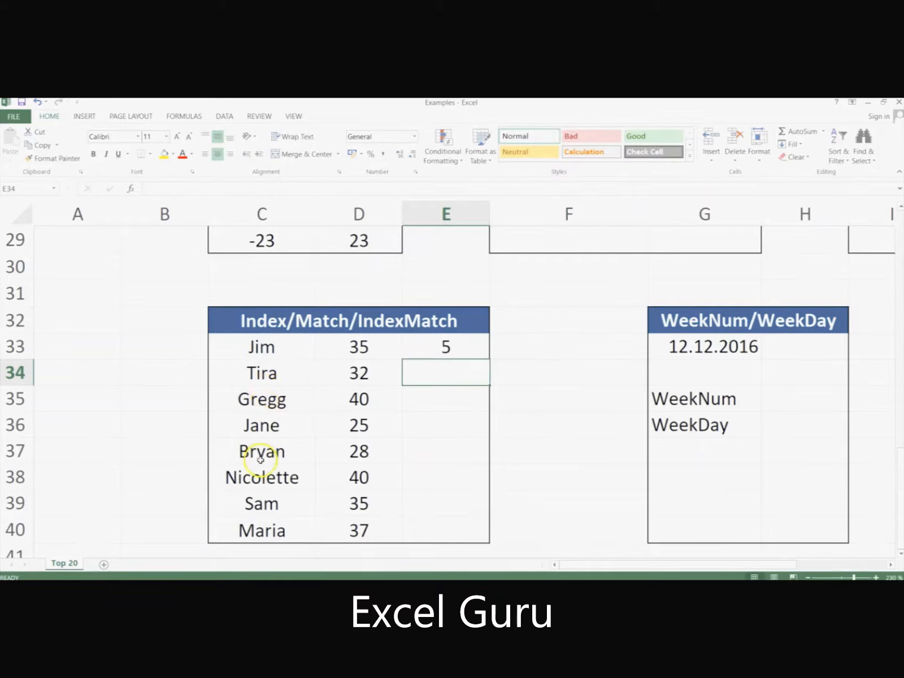
{"action": "left_click", "coordinate": [262, 347]}
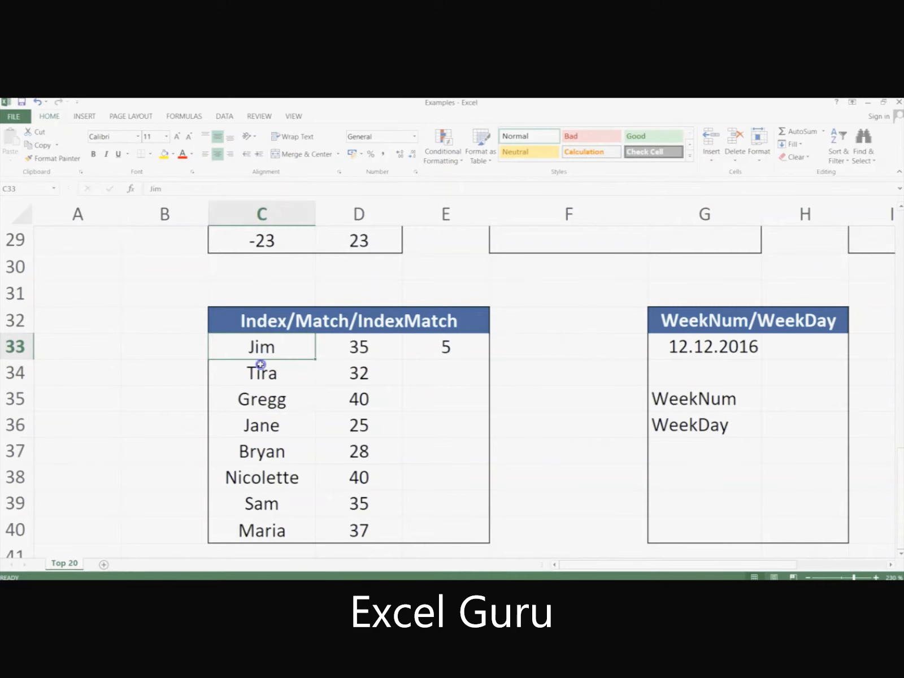
{"action": "left_click_drag", "start_coordinate": [261, 365], "coordinate": [262, 530]}
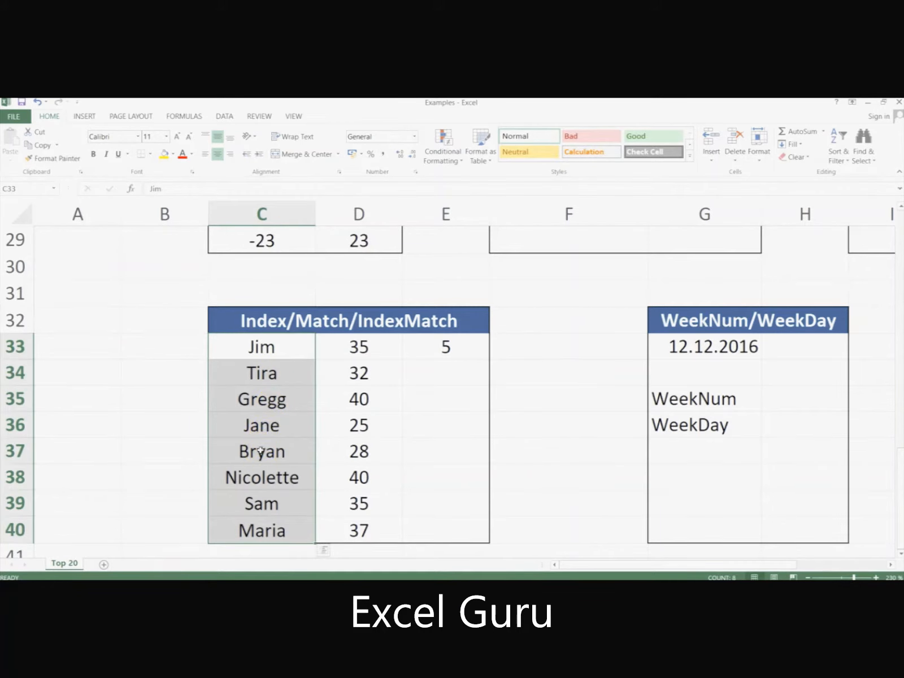
- Start a new INDEX formula in cell E33 with the absolute range $D$33:$D$40 as its array
{"action": "left_click", "coordinate": [448, 345]}
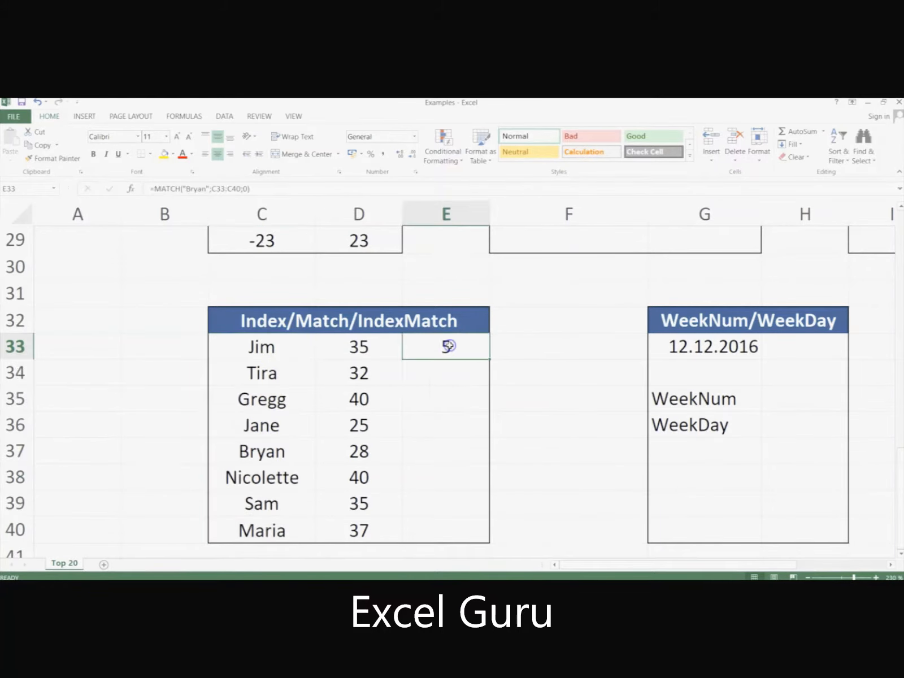
{"action": "type", "text": "="}
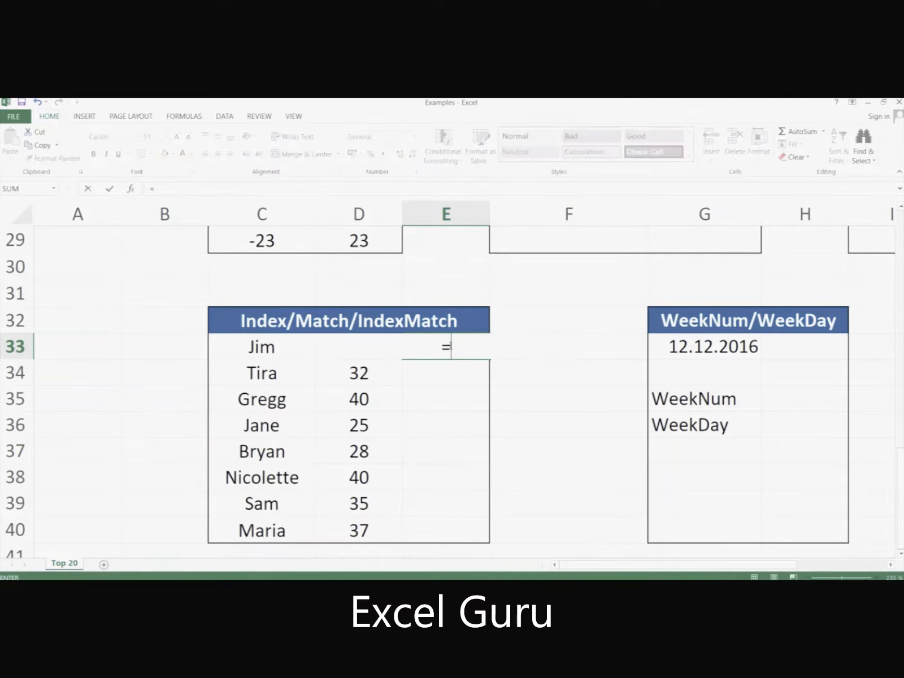
{"action": "type", "text": "index"}
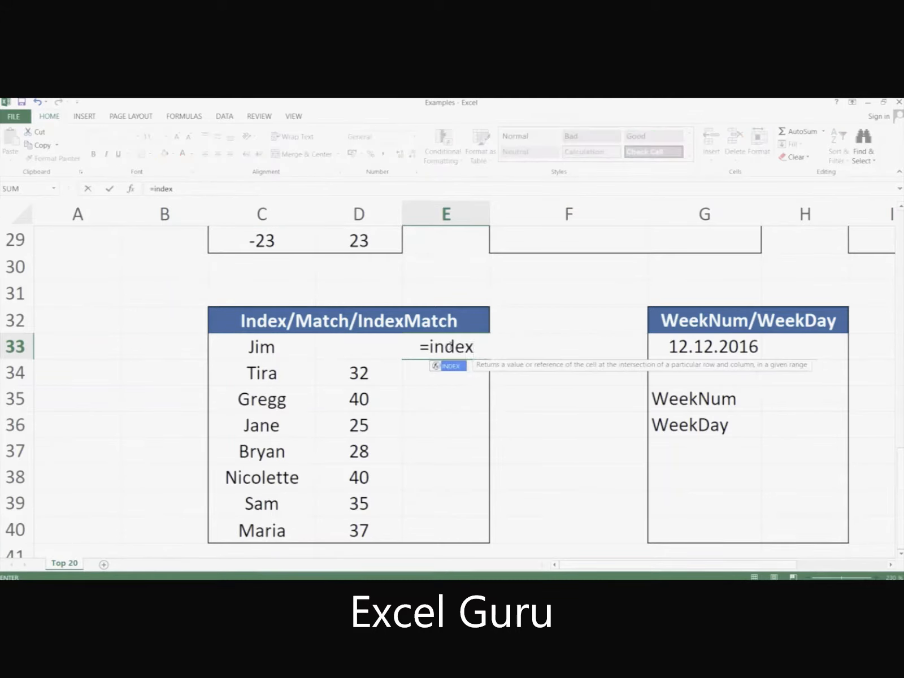
{"action": "type", "text": "("}
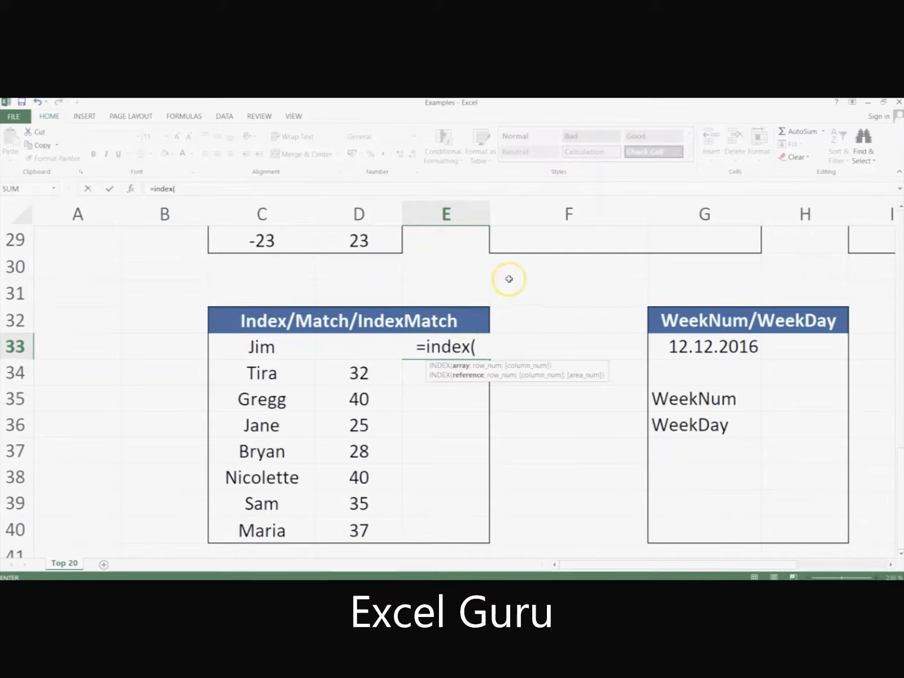
{"action": "type", "text": "D33"}
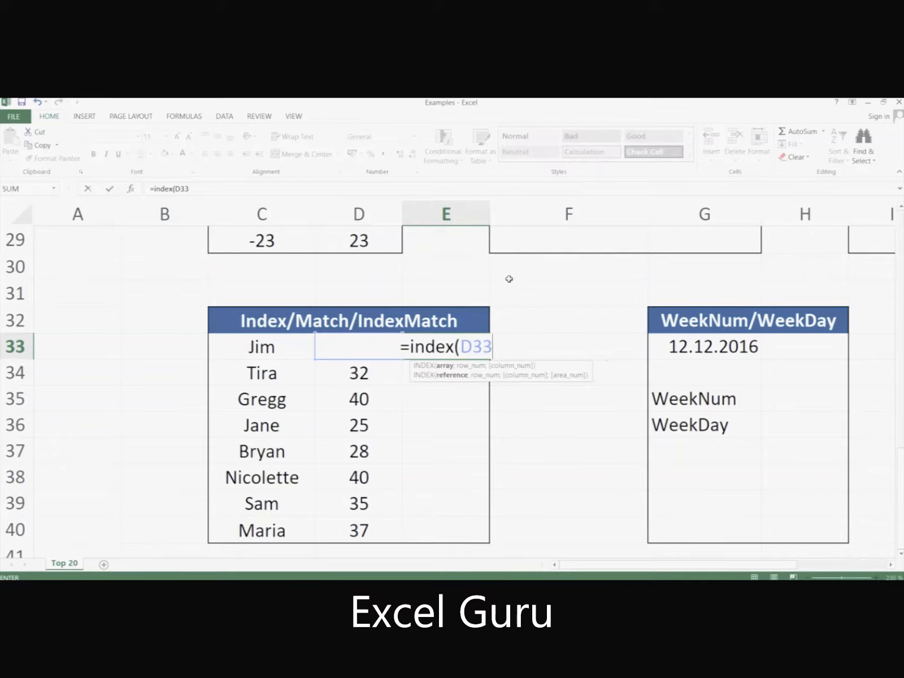
{"action": "type", "text": ":"}
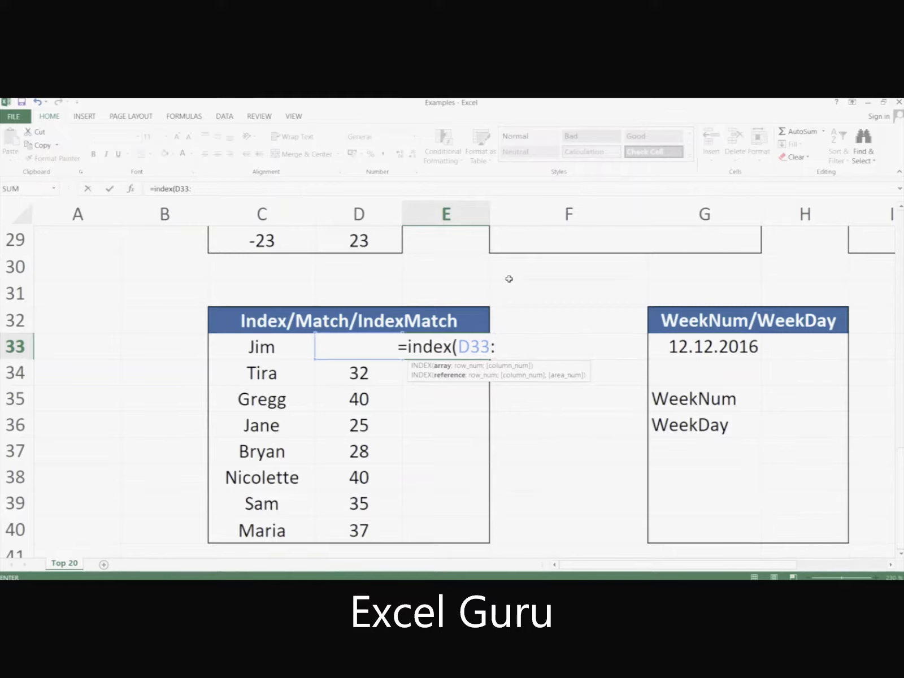
{"action": "type", "text": "D40"}
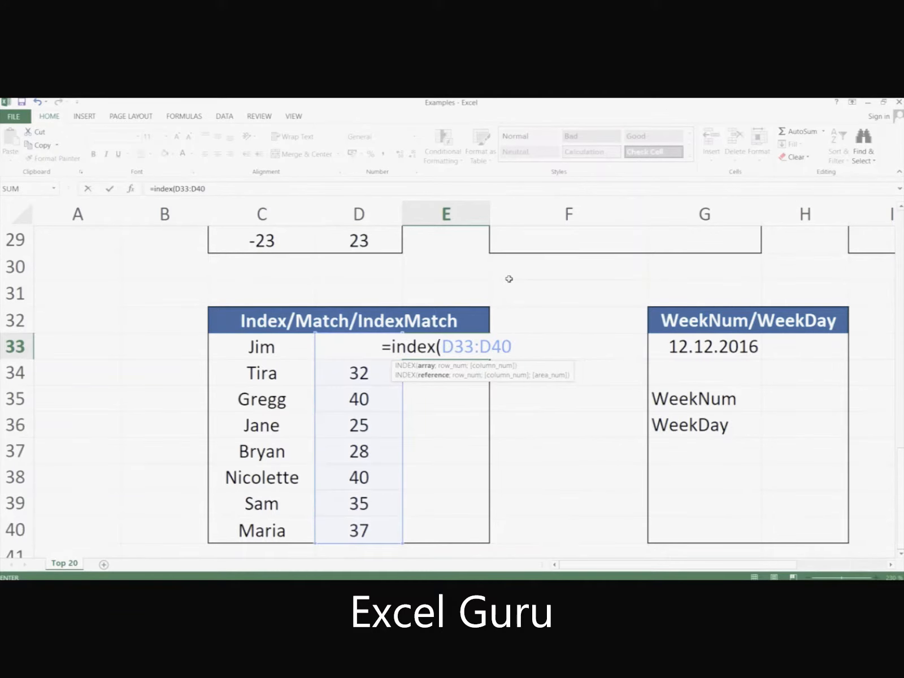
{"action": "key", "text": "F4"}
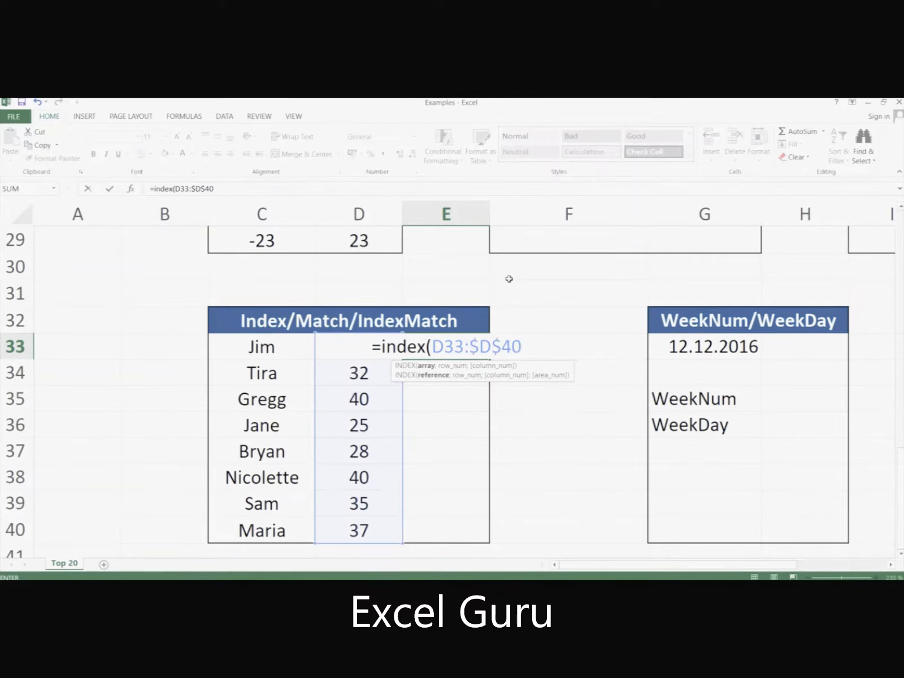
{"action": "left_click", "coordinate": [445, 346]}
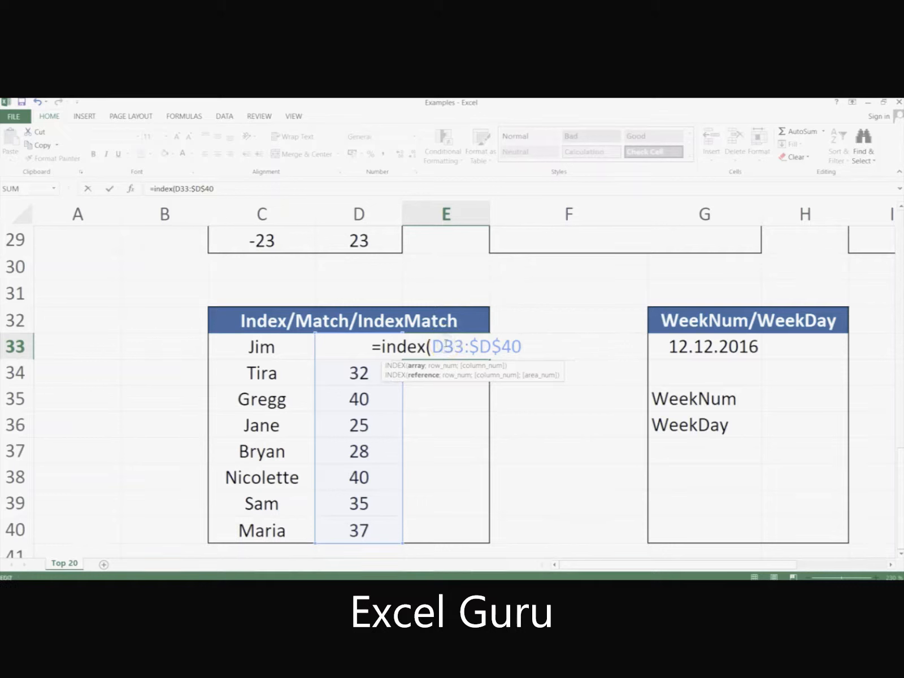
{"action": "key", "text": "F4"}
{"action": "double_click", "coordinate": [445, 345]}
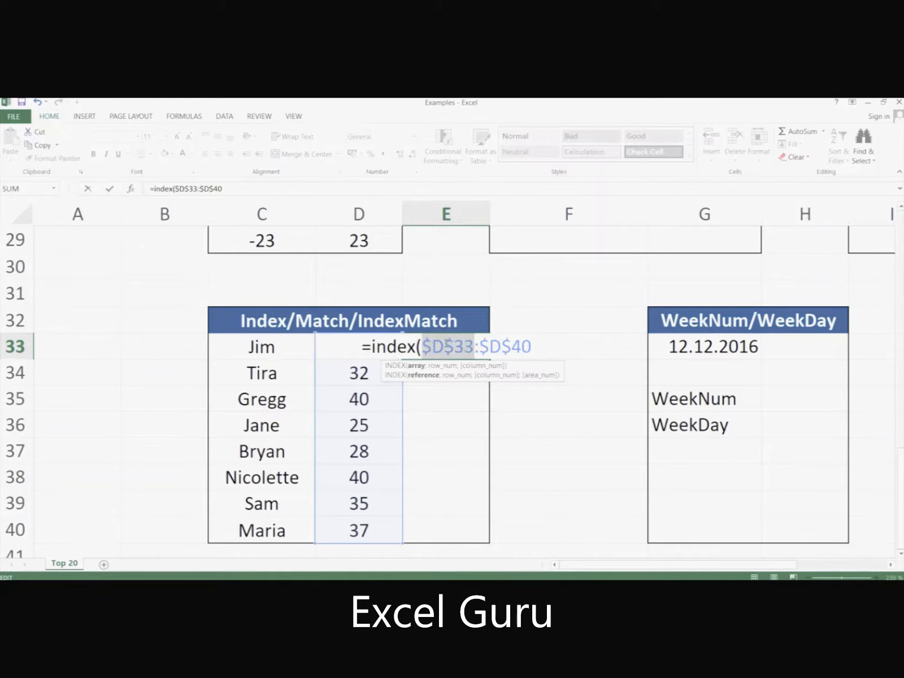
{"action": "left_click", "coordinate": [530, 344]}
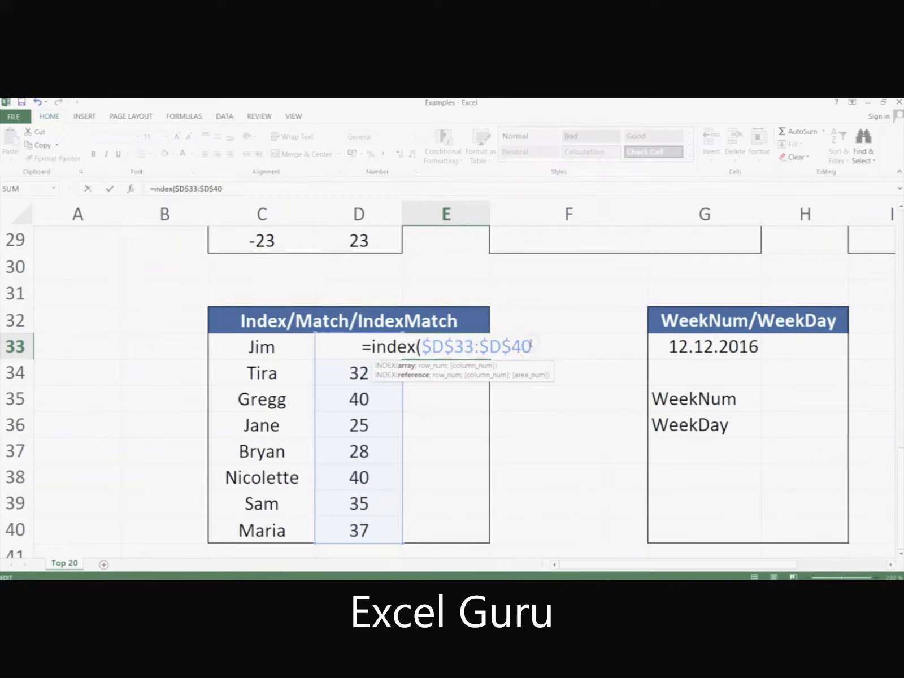
- Nest a MATCH function as the row number of the INDEX formula in E33, with C33 as its lookup value
{"action": "type", "text": ";"}
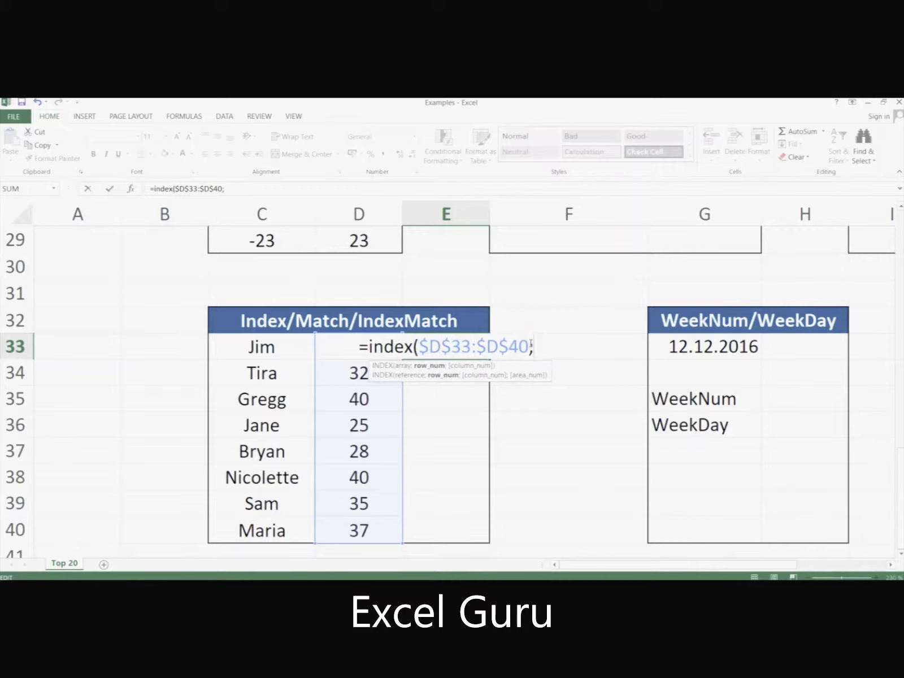
{"action": "type", "text": "ma"}
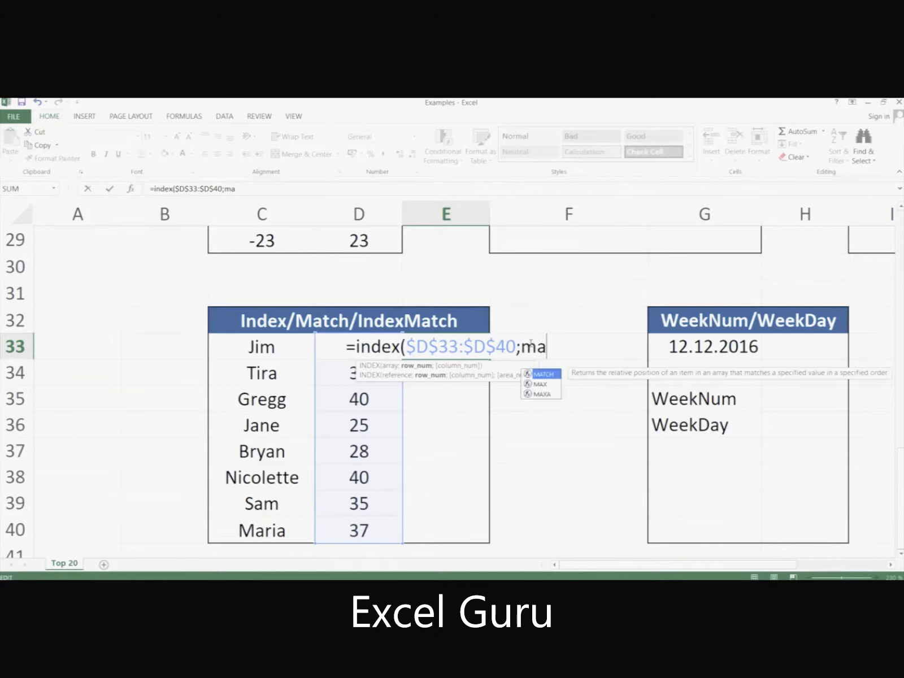
{"action": "type", "text": "tch("}
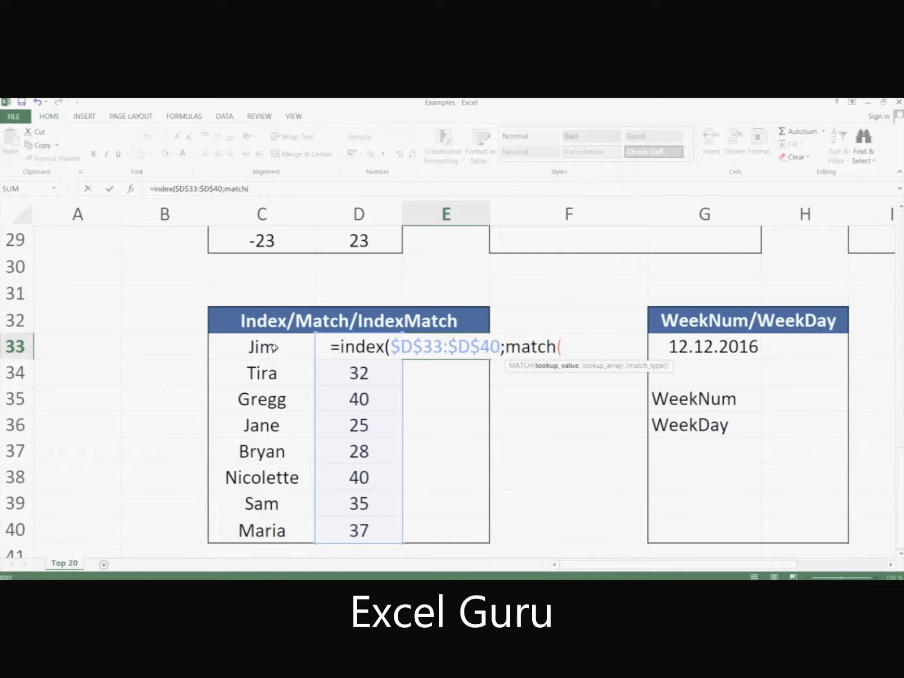
{"action": "left_click", "coordinate": [273, 347]}
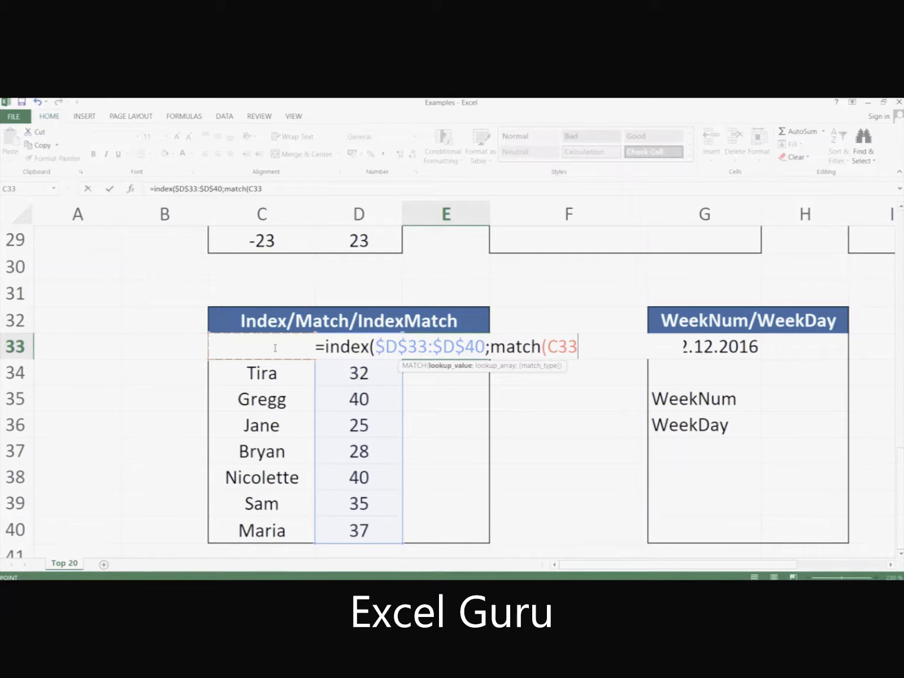
{"action": "type", "text": ";"}
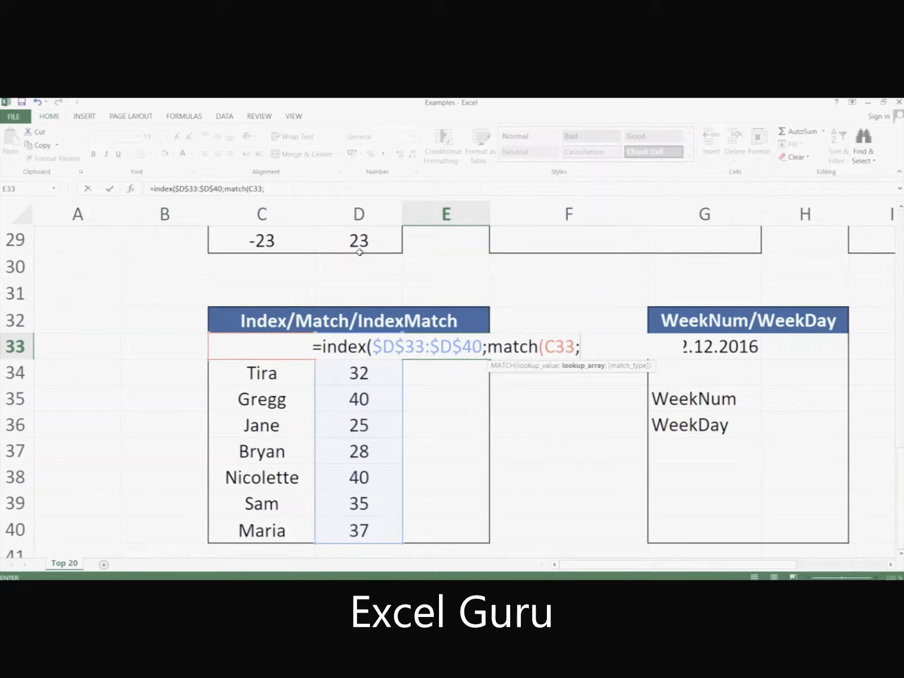
- Add the absolute range $C$33:$C$40 as the lookup array of the nested MATCH in E33
{"action": "type", "text": "C33"}
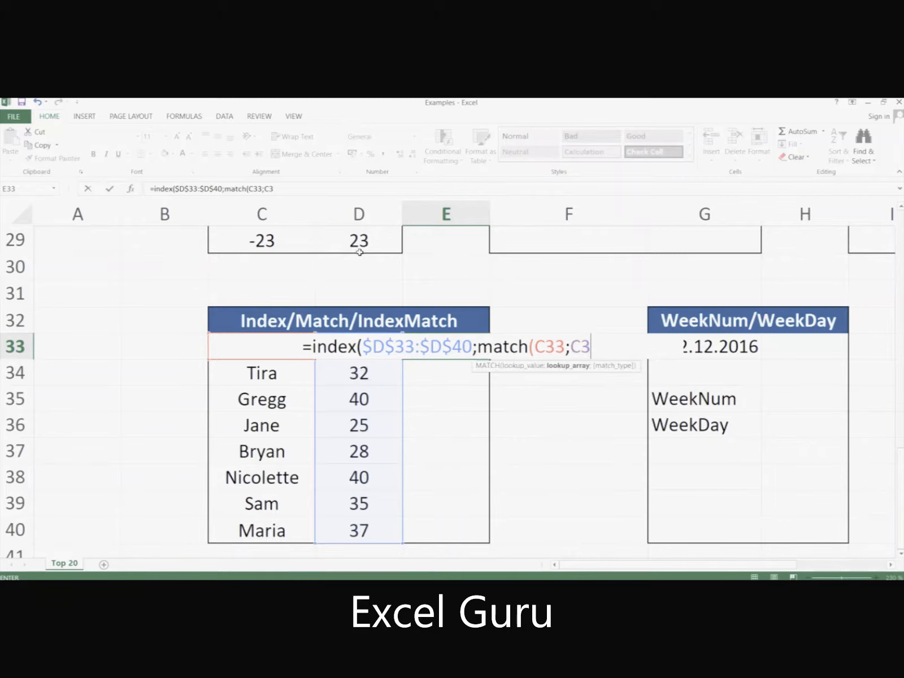
{"action": "type", "text": ":C"}
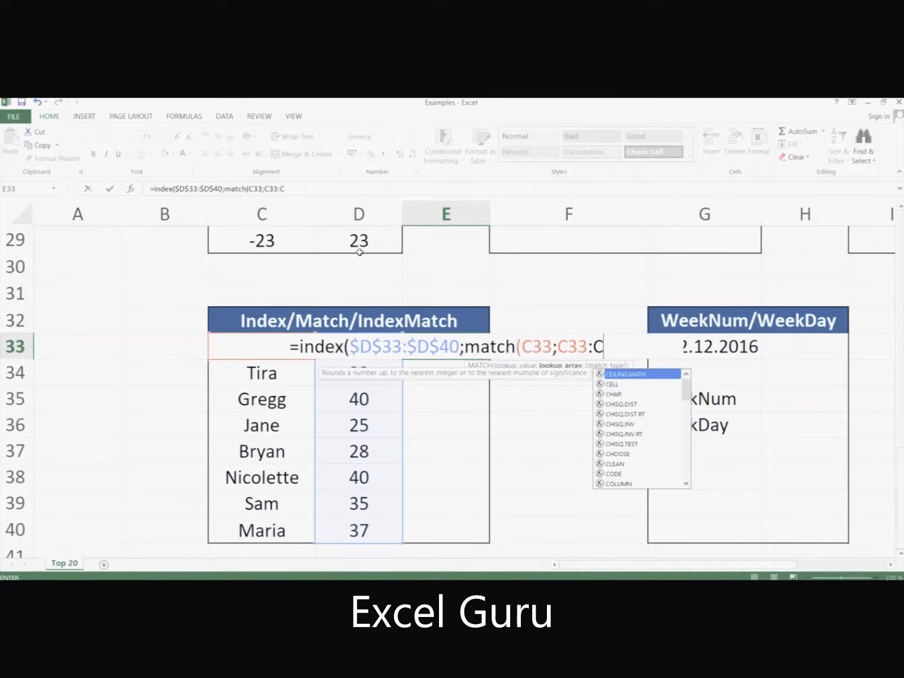
{"action": "type", "text": "40"}
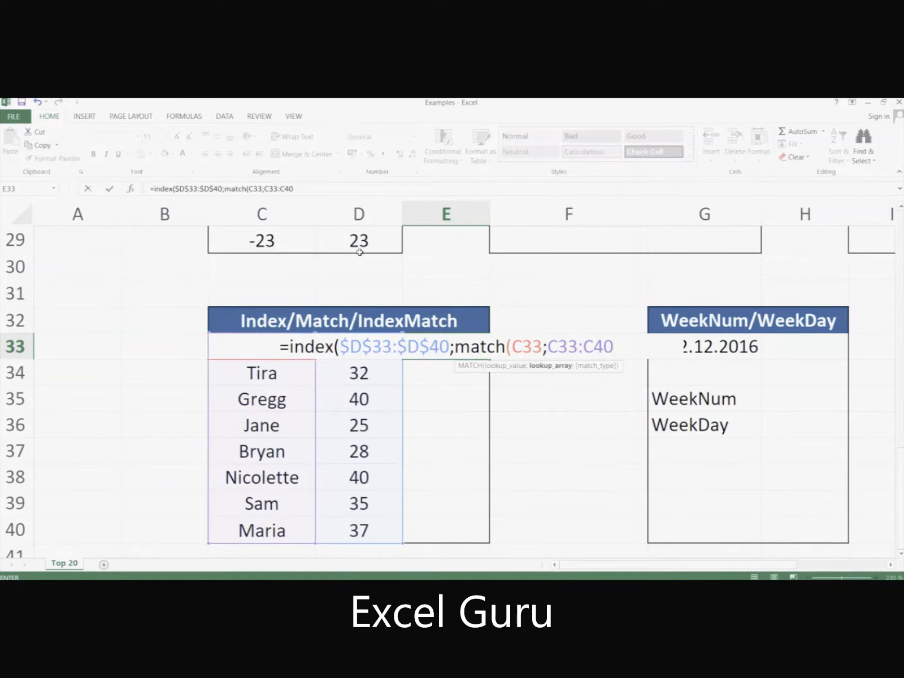
{"action": "key", "text": "F4"}
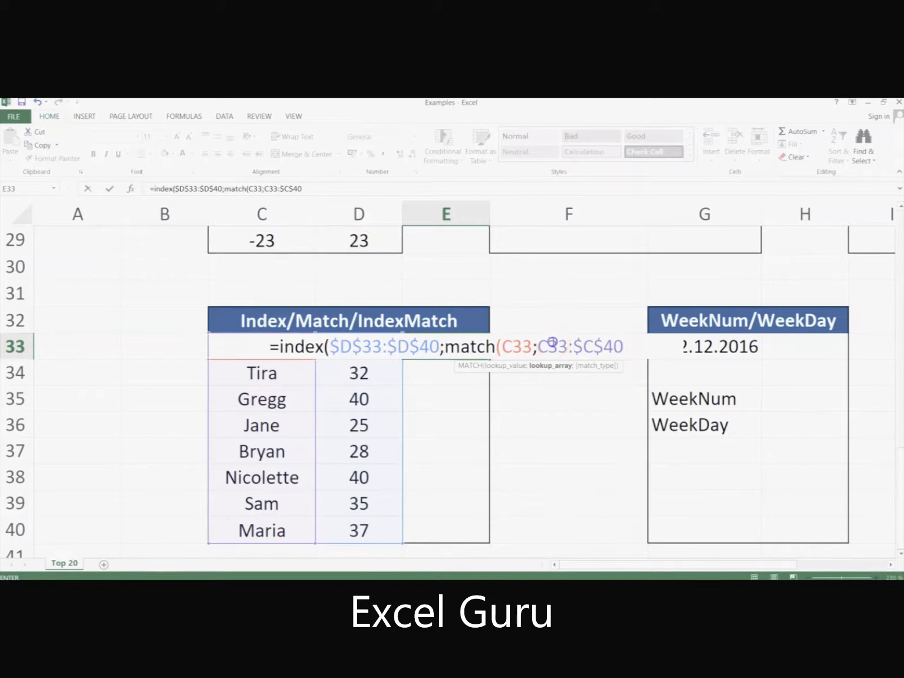
{"action": "key", "text": "F4"}
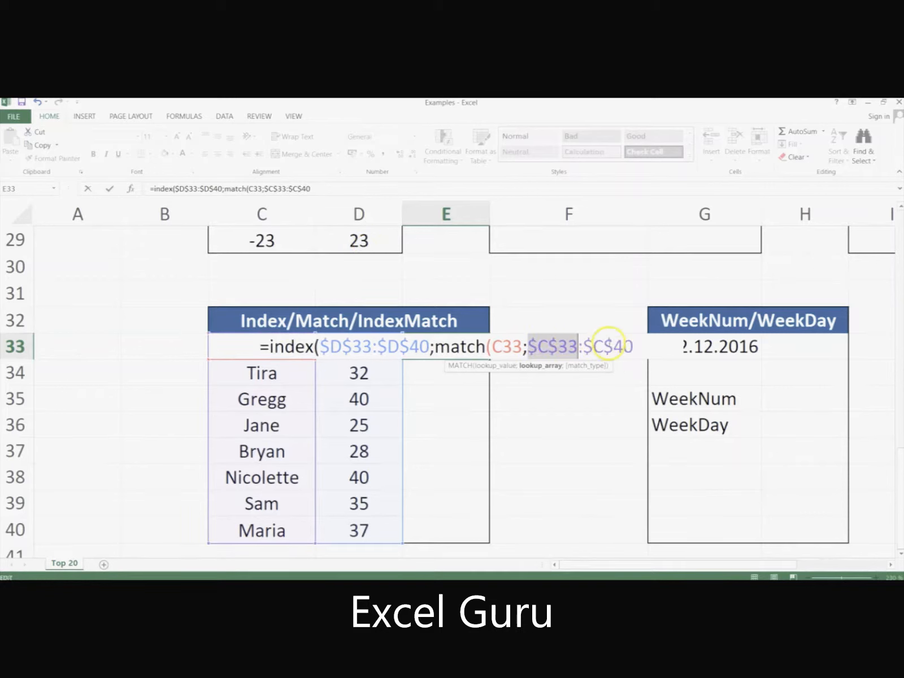
{"action": "left_click", "coordinate": [631, 347]}
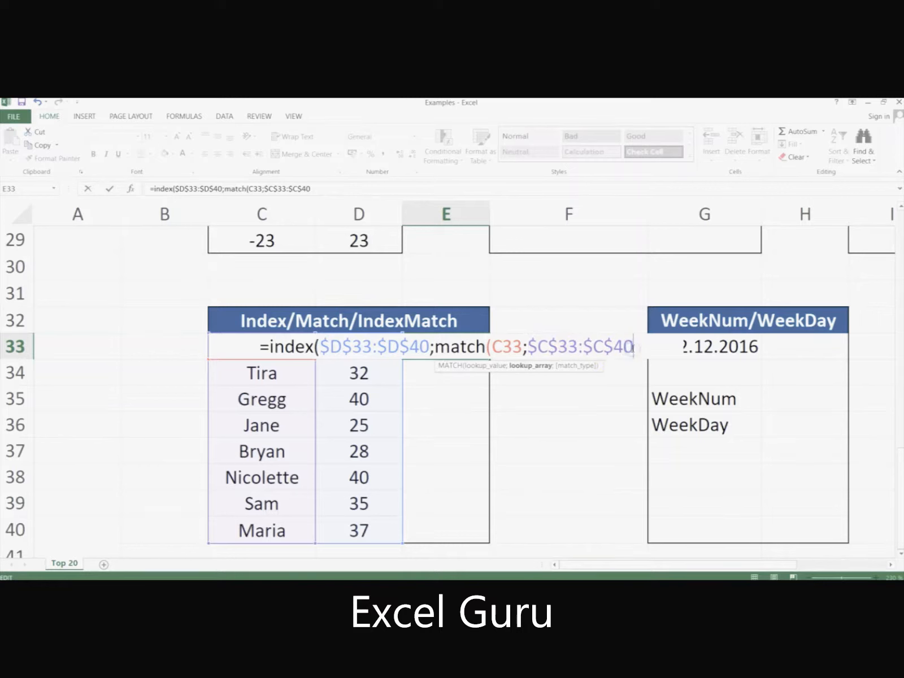
- Try to complete the E33 formula with match type 0 after a comma and both closing parentheses
{"action": "type", "text": ",0"}
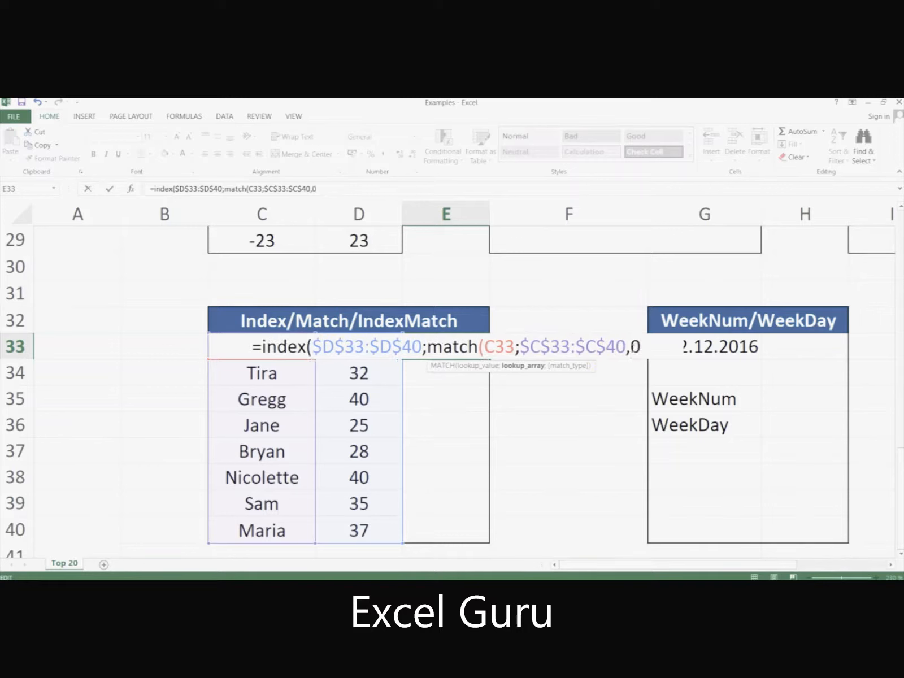
{"action": "type", "text": ")"}
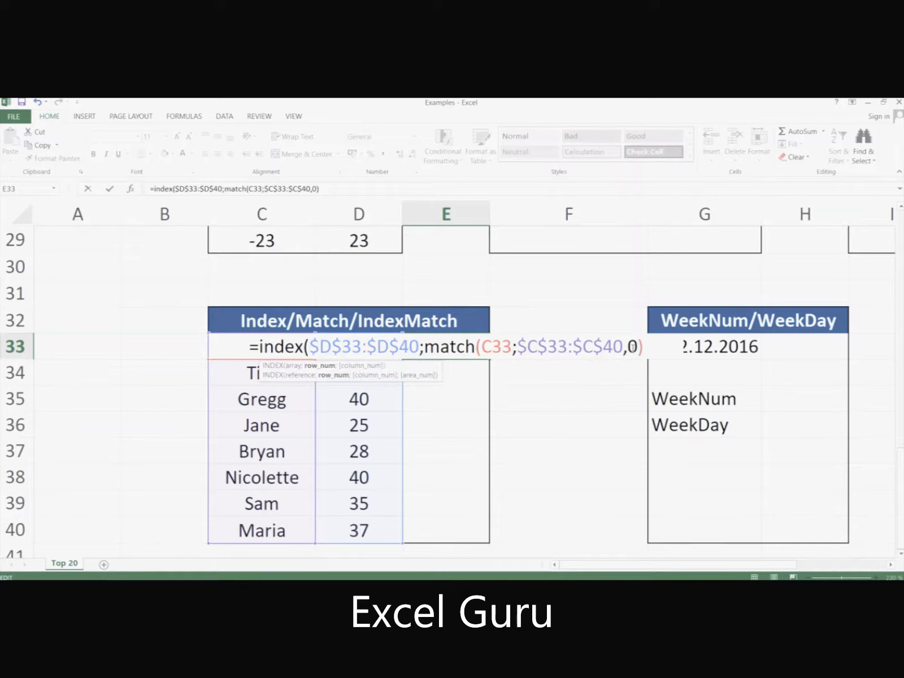
{"action": "type", "text": ")"}
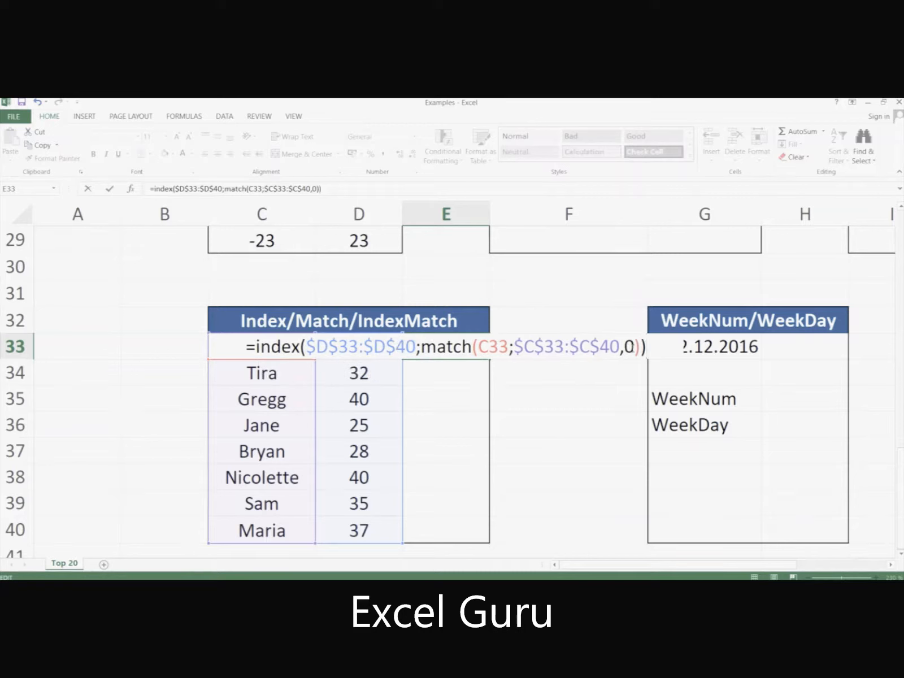
{"action": "key", "text": "Return"}
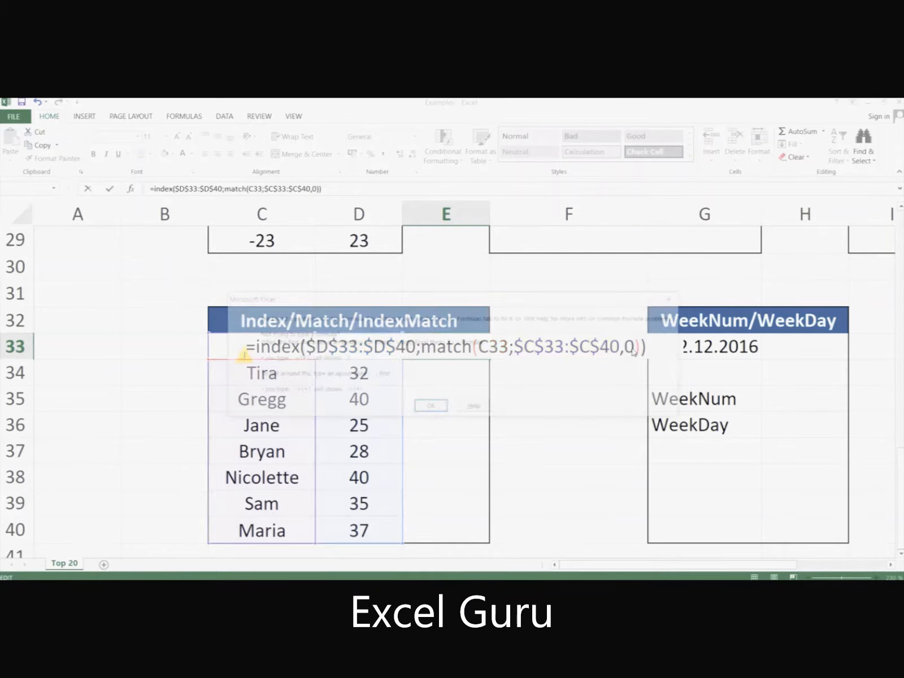
{"action": "key", "text": "Return"}
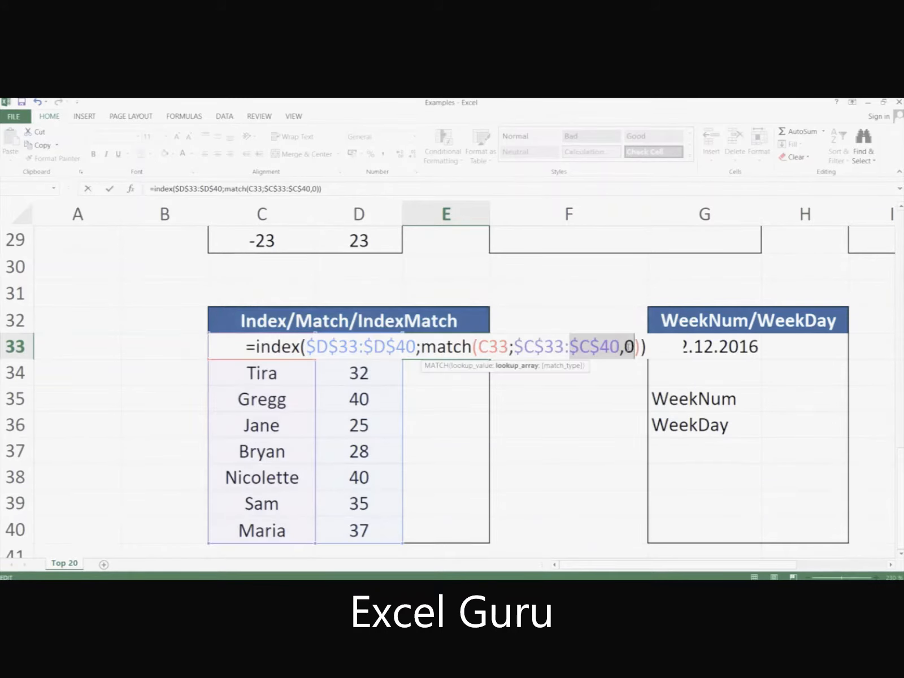
- Replace the comma before the match type with a semicolon and enter =INDEX($D$33:$D$40;MATCH(C33;$C$33:$C$40;0)) in E33
{"action": "key", "text": "Right"}
{"action": "key", "text": "Delete"}
{"action": "type", "text": ";"}
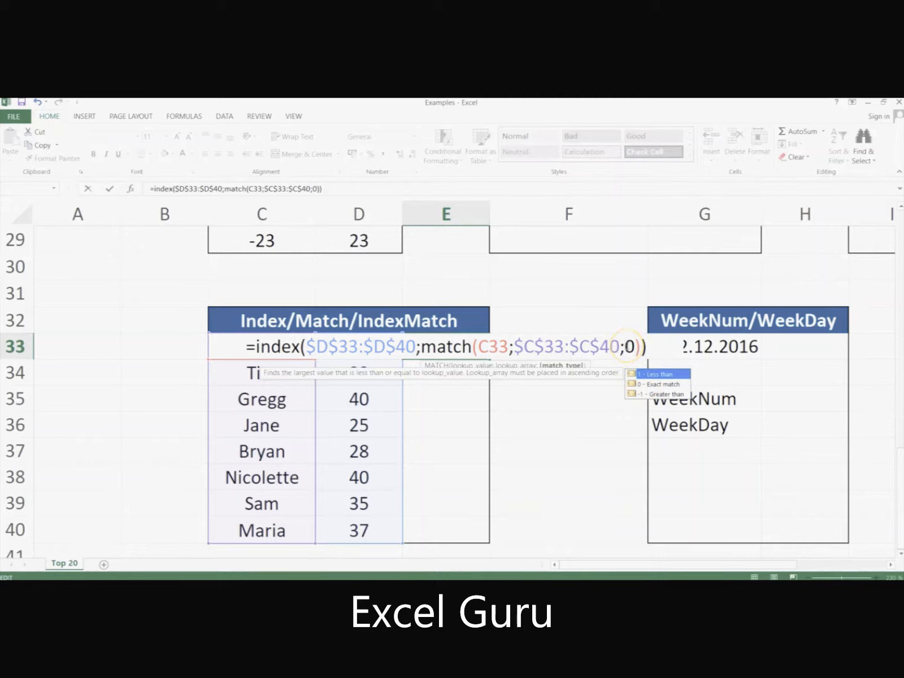
{"action": "key", "text": "Return"}
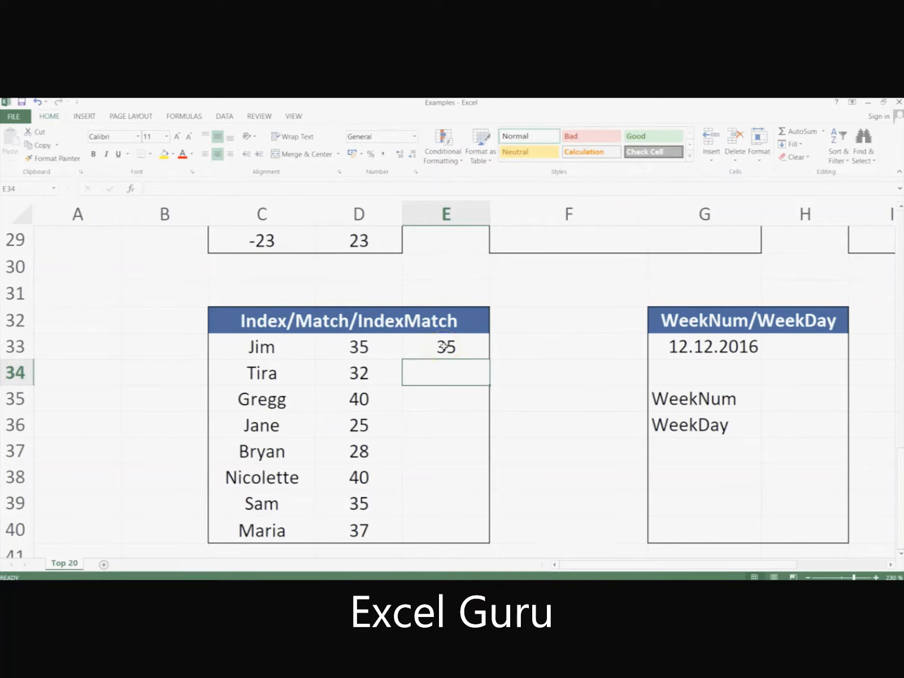
- Copy the INDEX/MATCH formula from E33 and paste it over the range E33:E40
{"action": "left_click", "coordinate": [446, 346]}
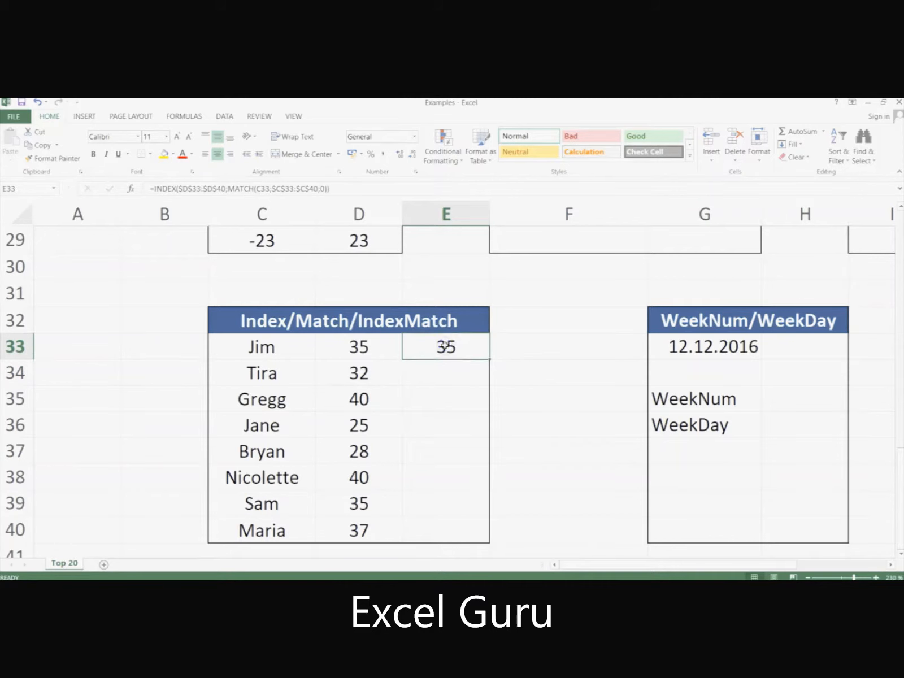
{"action": "key", "text": "ctrl+c"}
{"action": "key", "text": "shift+Down"}
{"action": "key", "text": "shift+Down"}
{"action": "key", "text": "shift+Down"}
{"action": "key", "text": "shift+Down"}
{"action": "key", "text": "shift+Down"}
{"action": "key", "text": "shift+Down"}
{"action": "key", "text": "shift+Down"}
{"action": "key", "text": "shift+Down"}
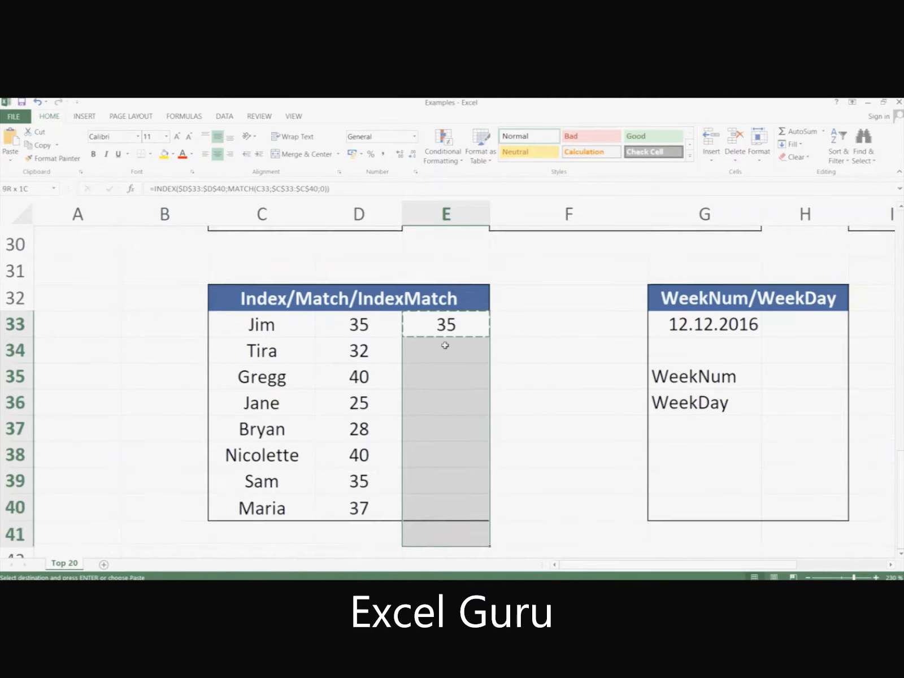
{"action": "key", "text": "shift+Up"}
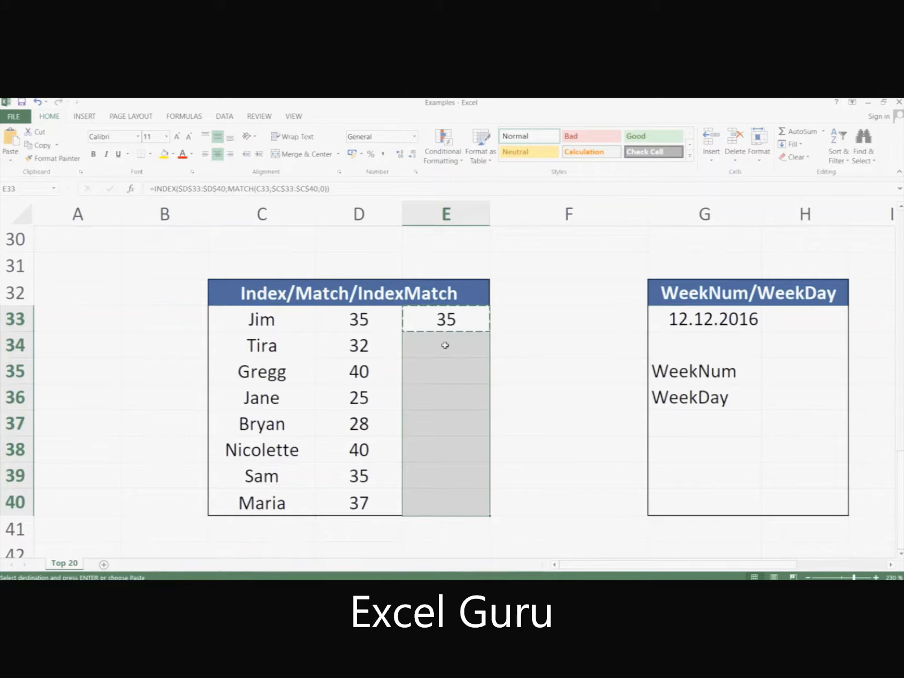
{"action": "key", "text": "ctrl+alt+v"}
{"action": "key", "text": "Return"}
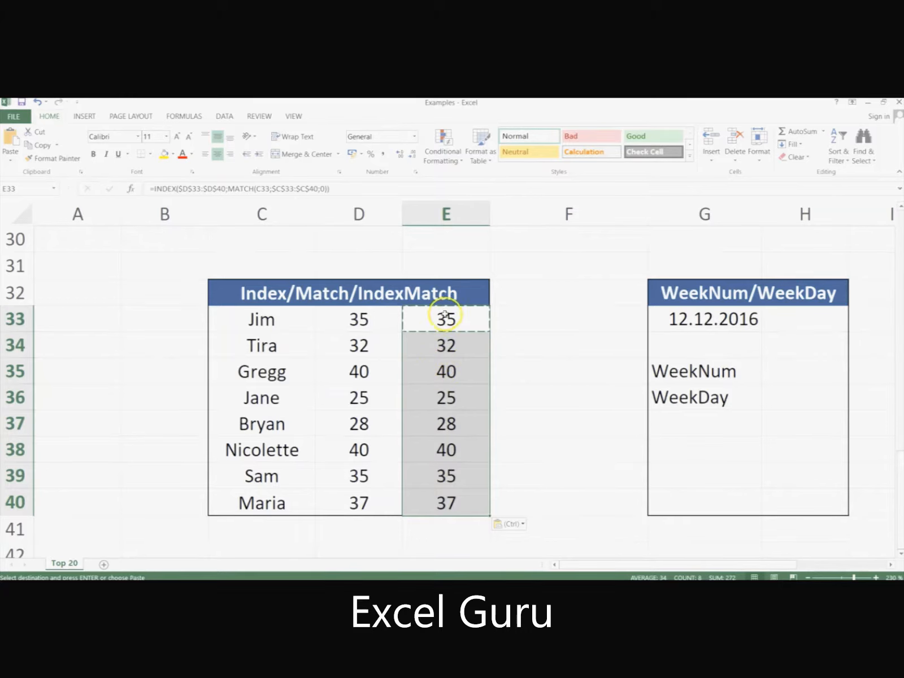
- Clear E33:E40 and start a new INDEX formula in E33 with the absolute range $C$33:$C$40 as its array
{"action": "left_click_drag", "start_coordinate": [444, 317], "coordinate": [431, 497]}
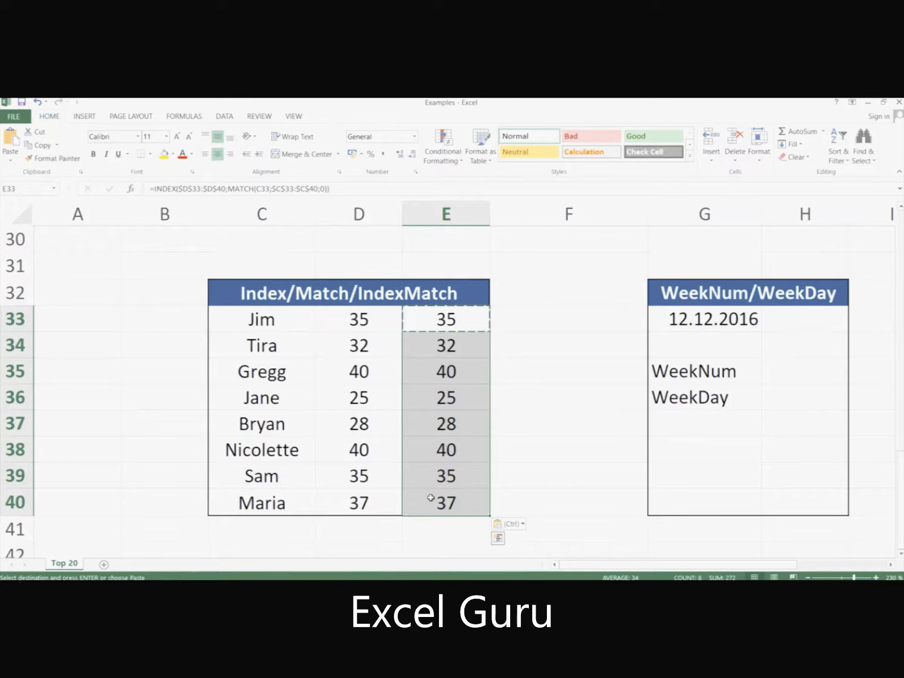
{"action": "key", "text": "Delete"}
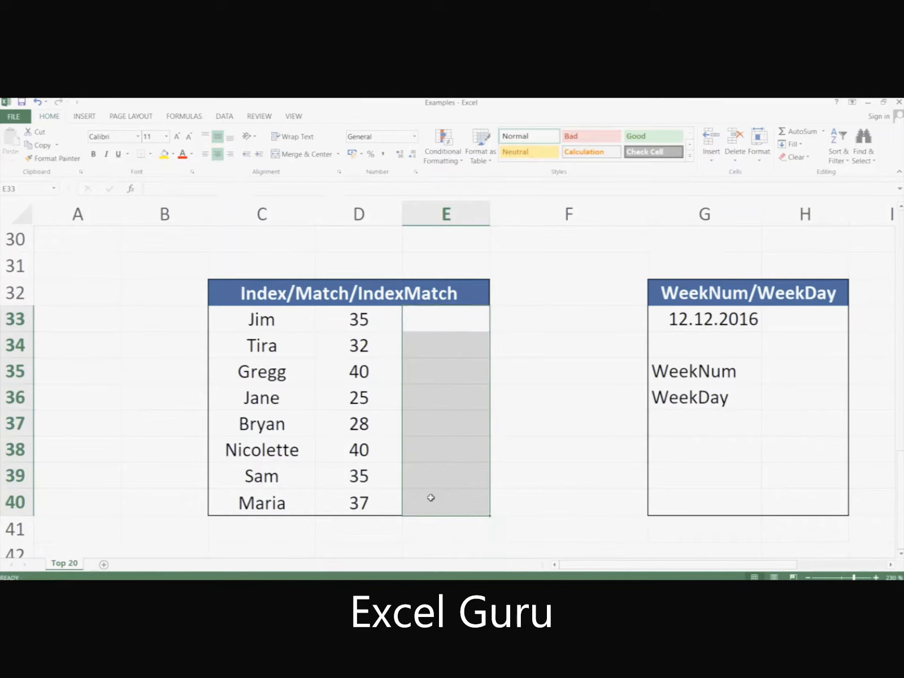
{"action": "left_click", "coordinate": [463, 318]}
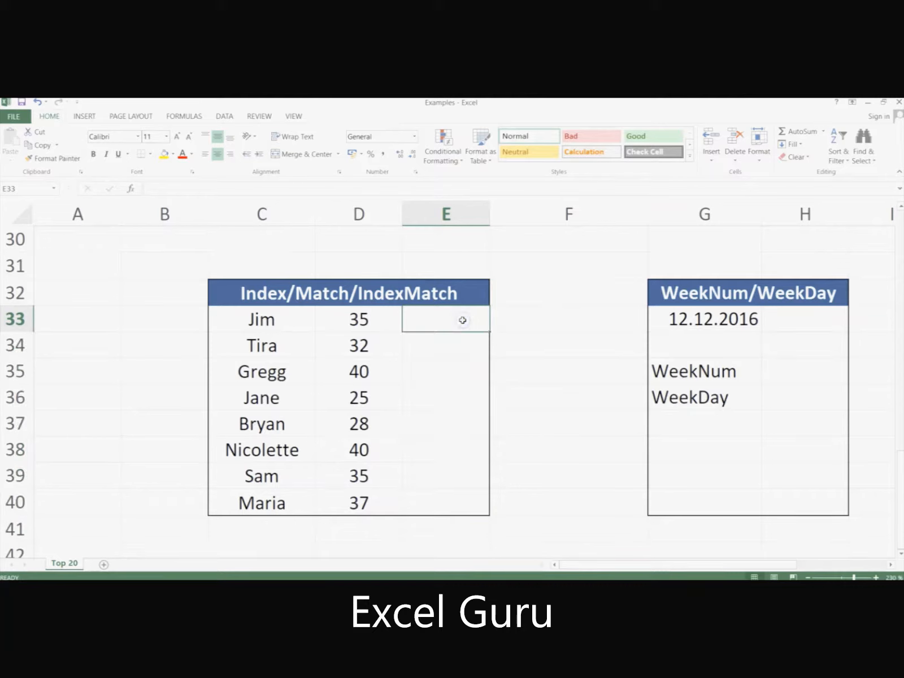
{"action": "type", "text": "=in"}
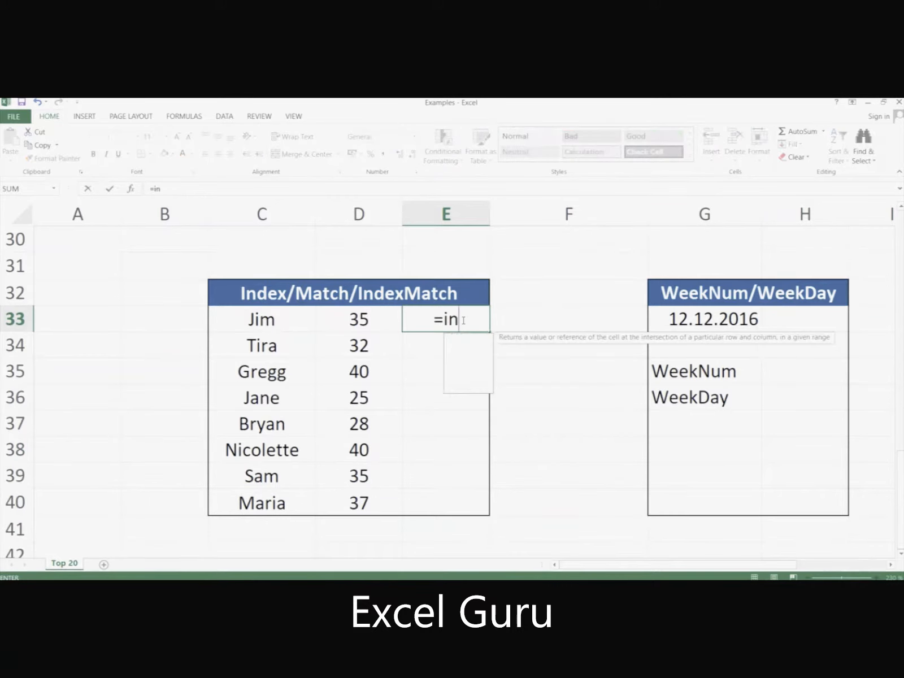
{"action": "type", "text": "dex("}
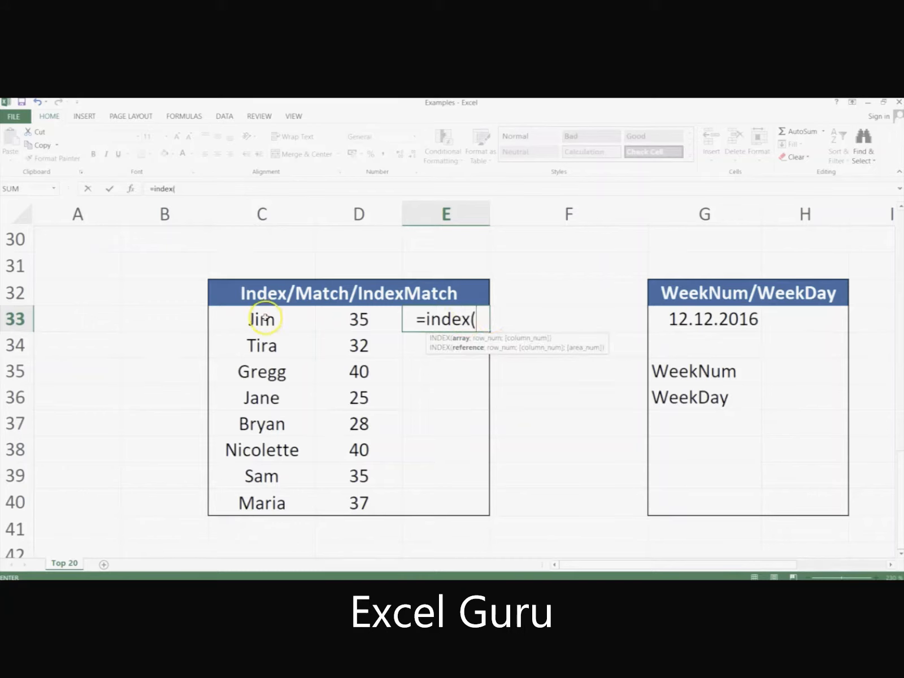
{"action": "left_click_drag", "start_coordinate": [263, 318], "coordinate": [260, 492]}
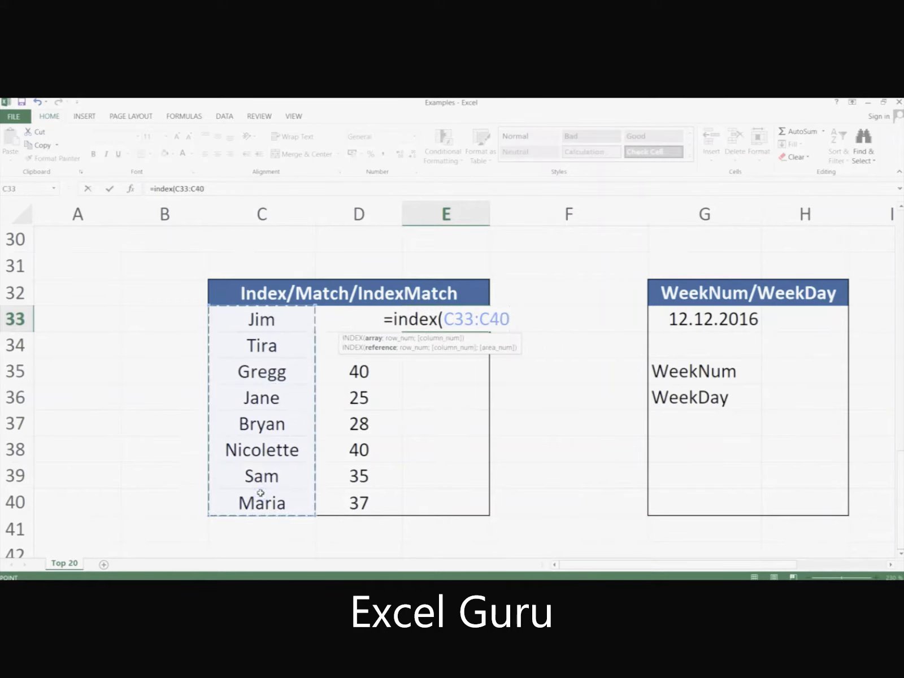
{"action": "key", "text": "F4"}
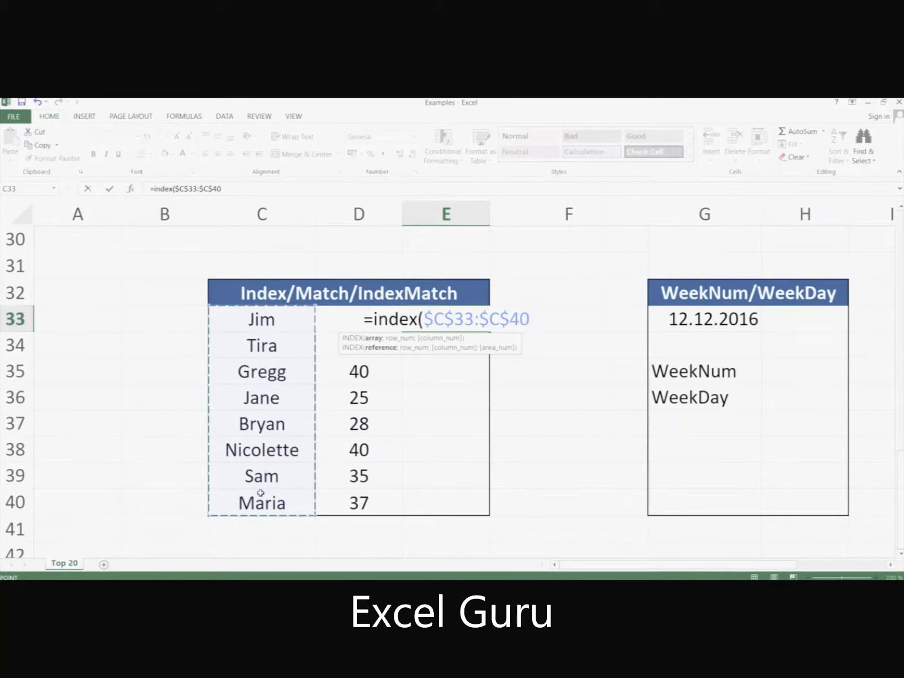
{"action": "type", "text": ";"}
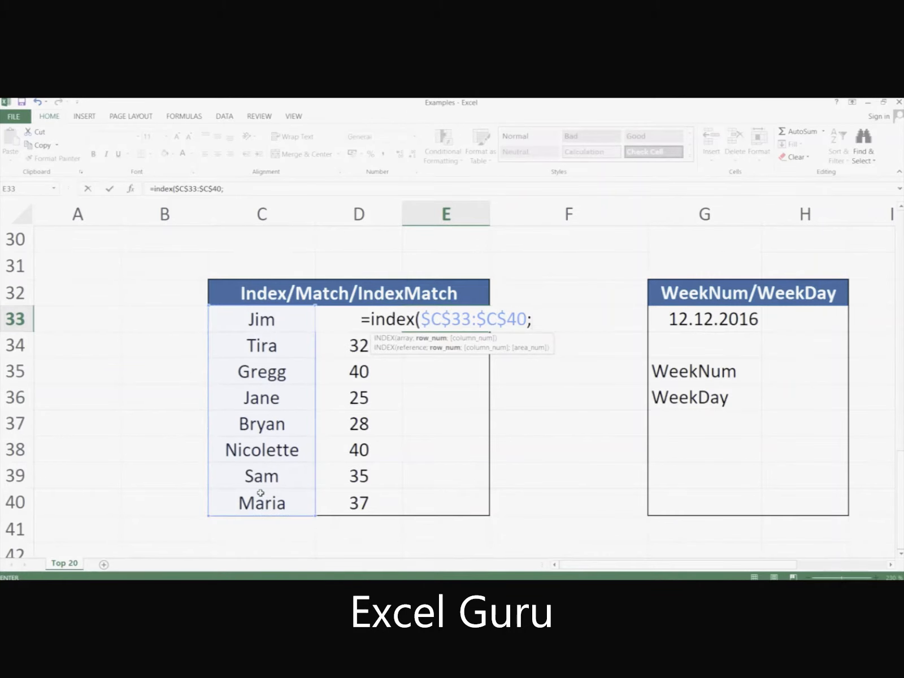
- Nest a MATCH function as the row number of the E33 INDEX formula, with D33 as its lookup value
{"action": "type", "text": "match"}
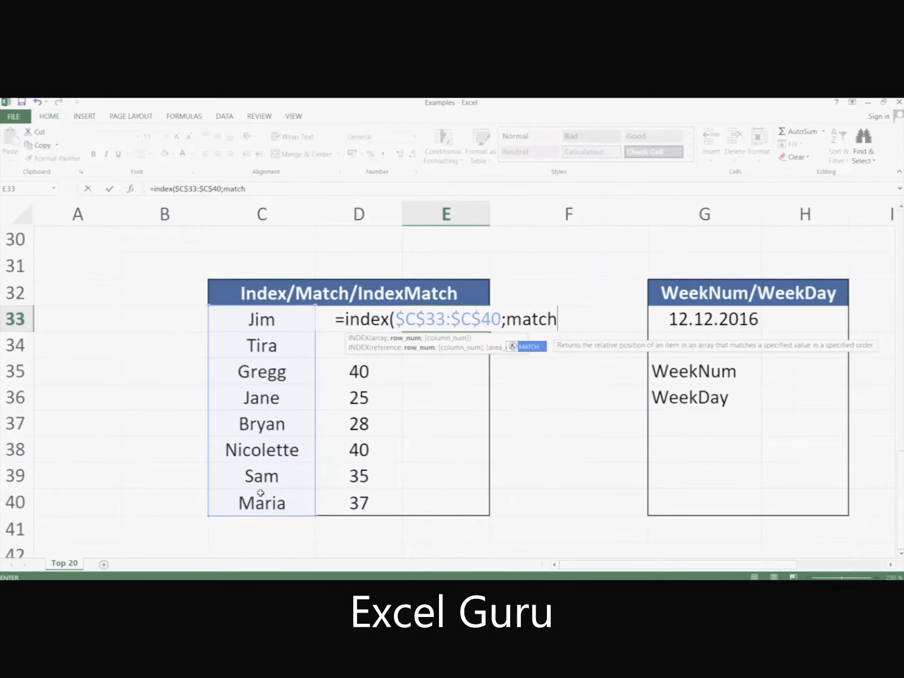
{"action": "type", "text": "("}
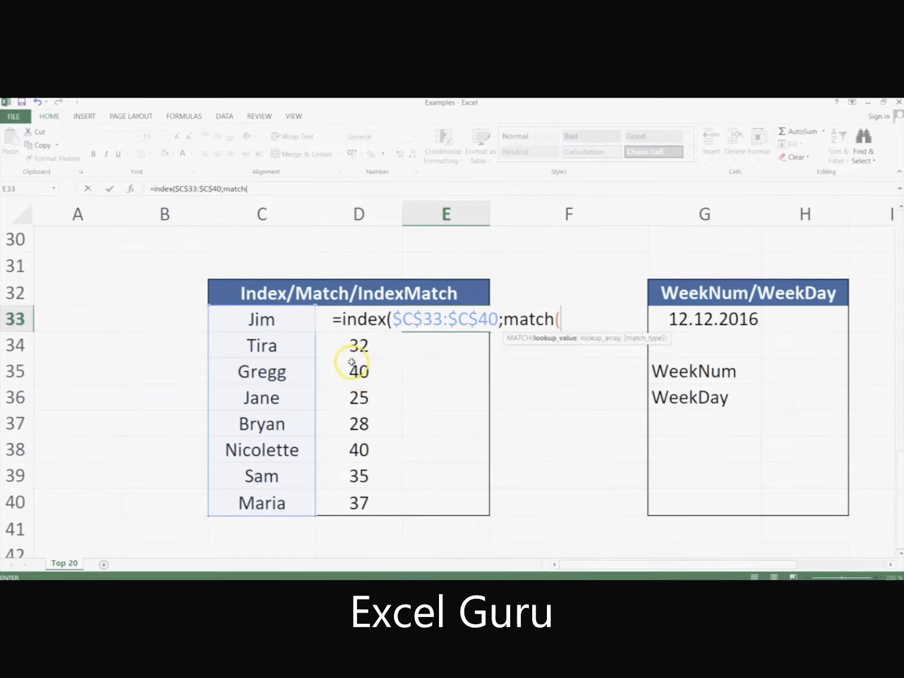
{"action": "left_click", "coordinate": [339, 344]}
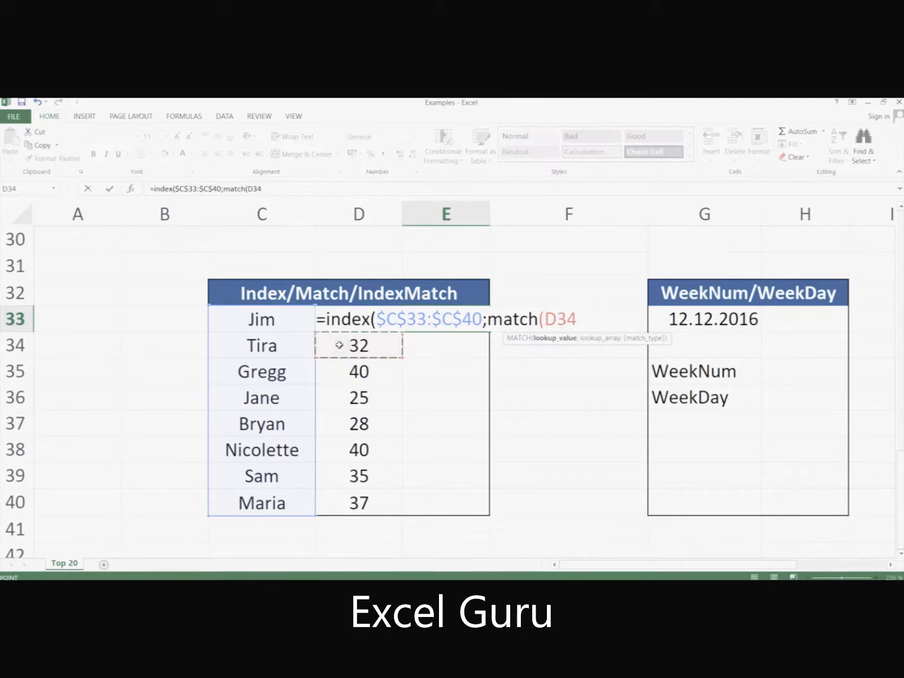
{"action": "key", "text": "Up"}
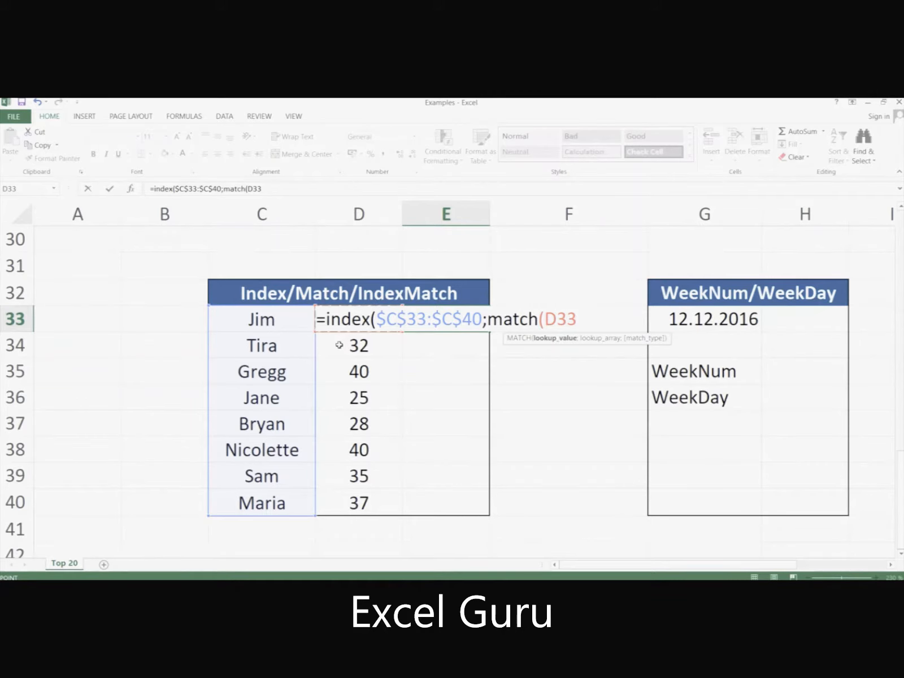
{"action": "type", "text": ";"}
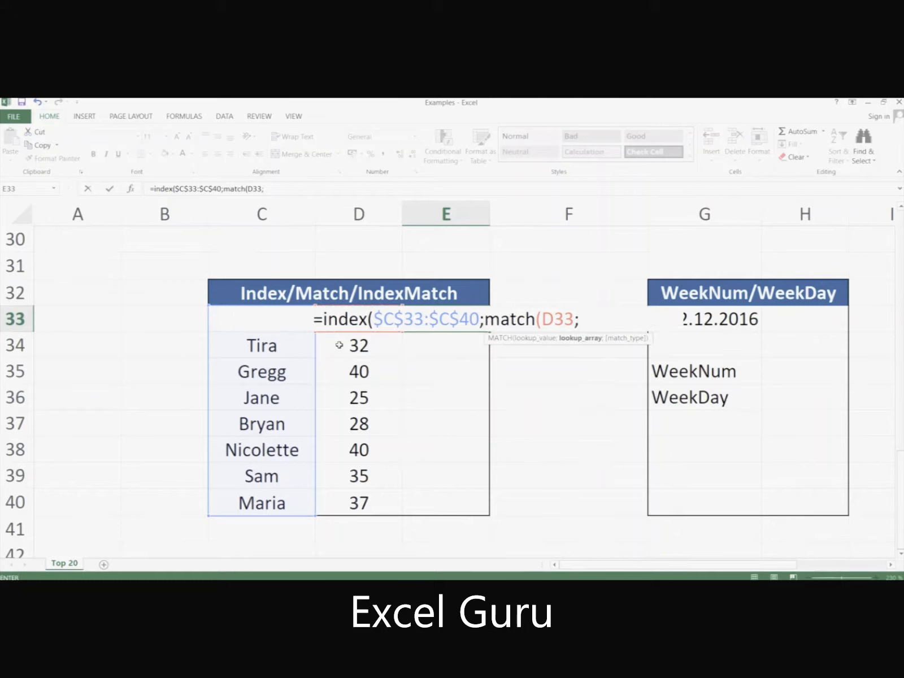
- Add the absolute range $D$33:$D$40 as the lookup array of the MATCH function in E33
{"action": "type", "text": "D33:"}
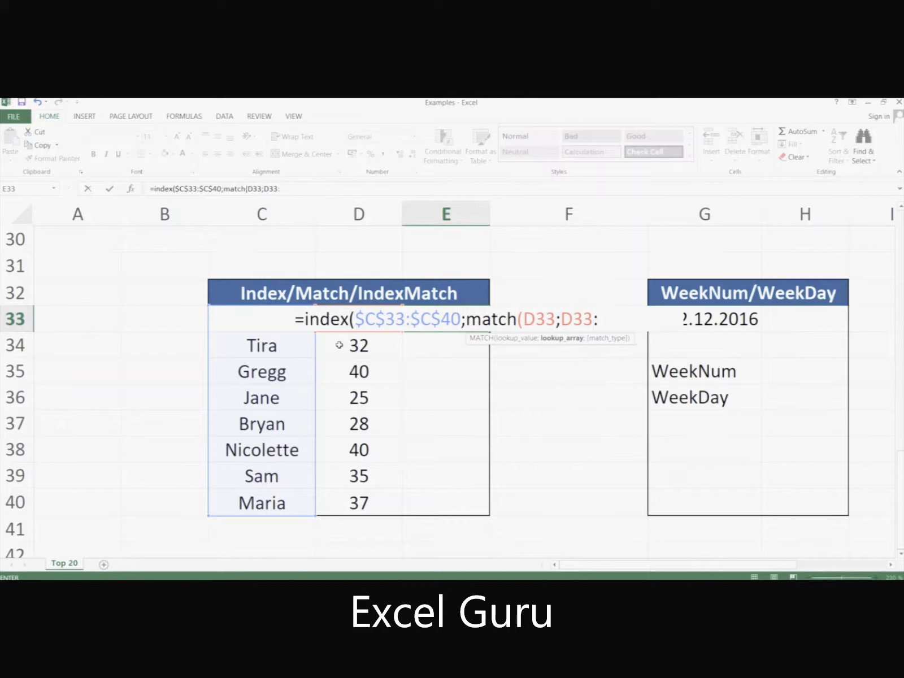
{"action": "type", "text": "$D$40"}
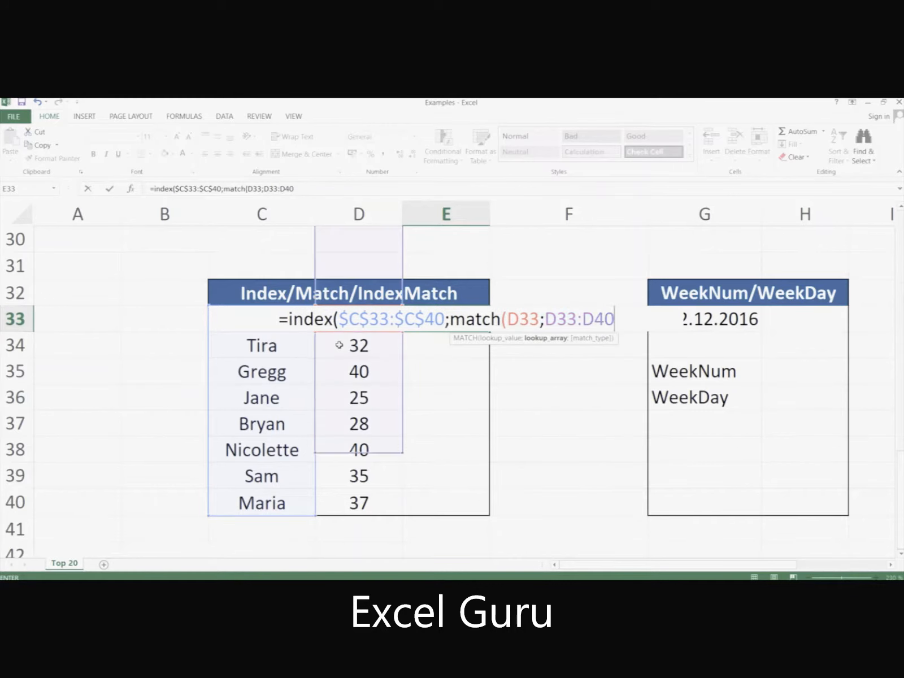
{"action": "key", "text": "F4"}
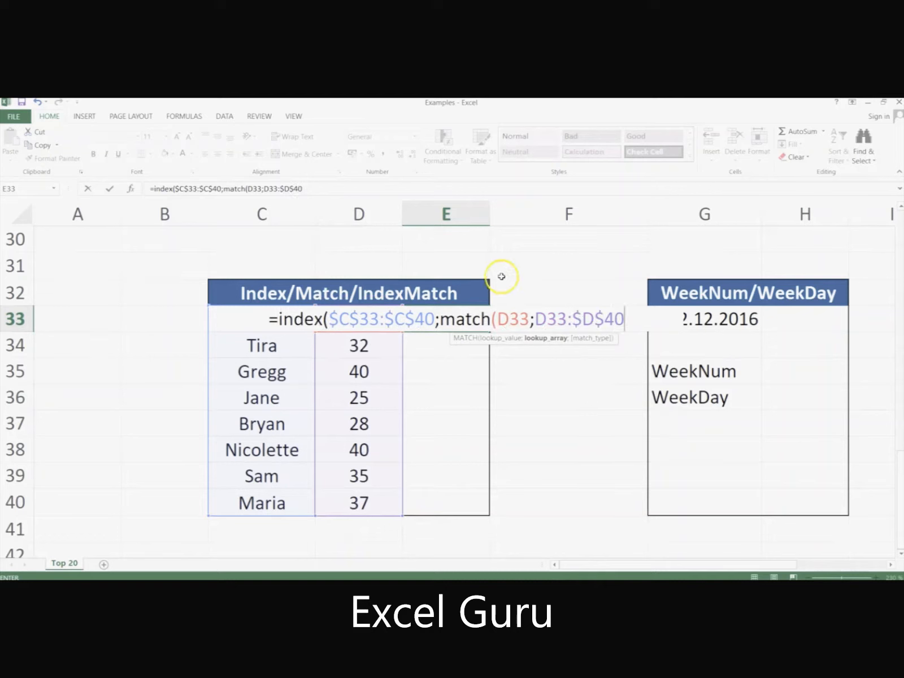
{"action": "double_click", "coordinate": [550, 318]}
{"action": "key", "text": "F4"}
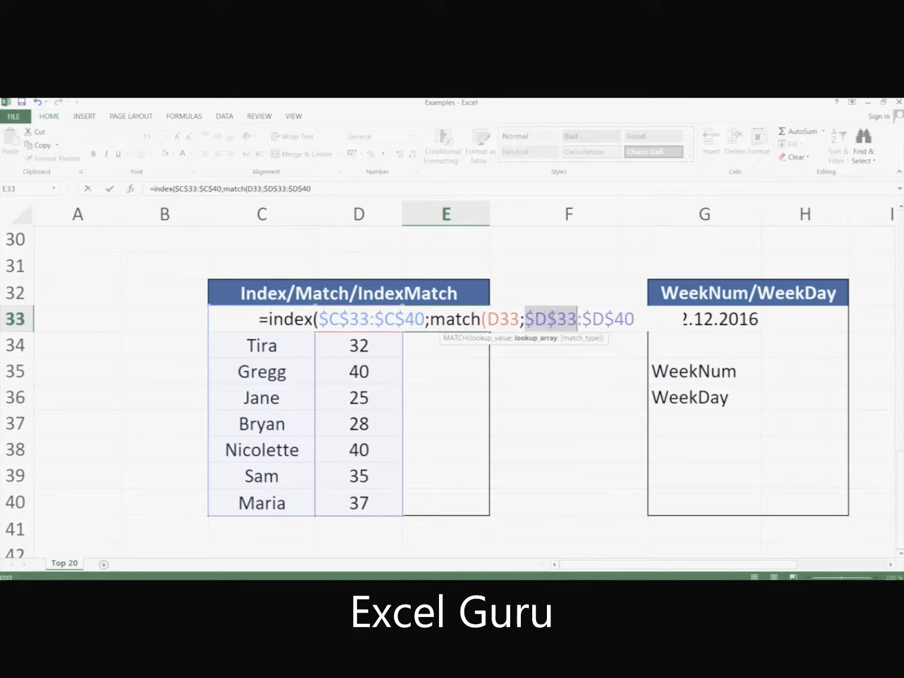
- Complete the E33 formula with match type 0 and enter it as =INDEX($C$33:$C$40;MATCH(D33;$D$33:$D$40;0))
{"action": "left_click", "coordinate": [638, 318]}
{"action": "type", "text": ";0"}
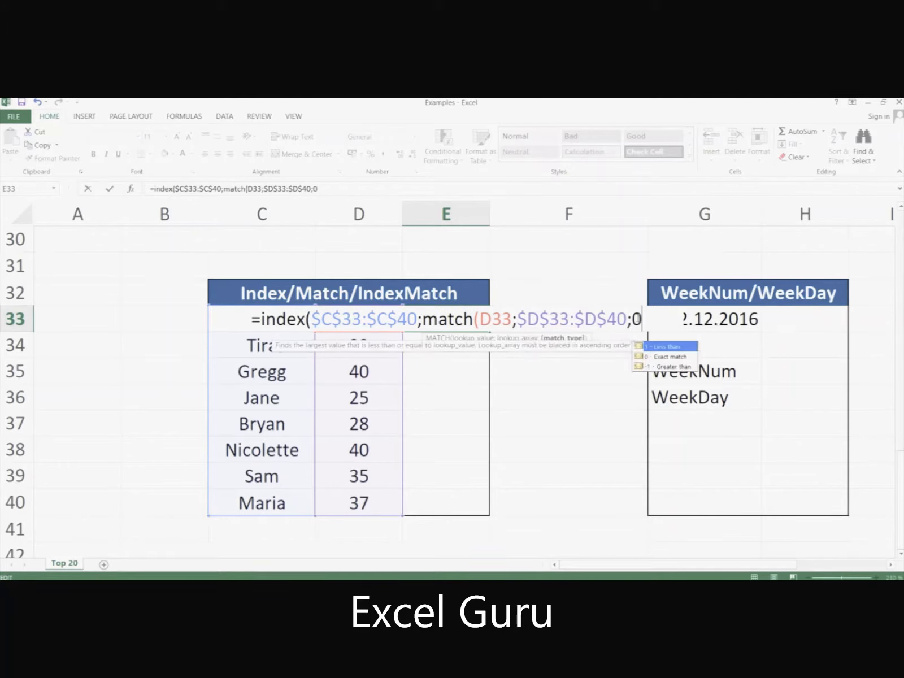
{"action": "type", "text": "))"}
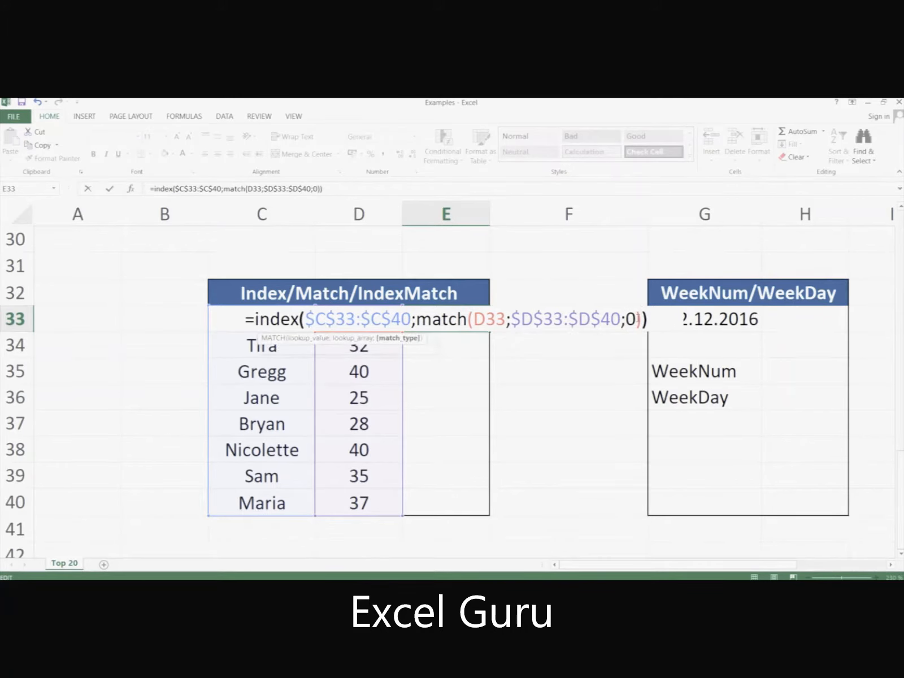
{"action": "key", "text": "Return"}
{"action": "key", "text": "Up"}
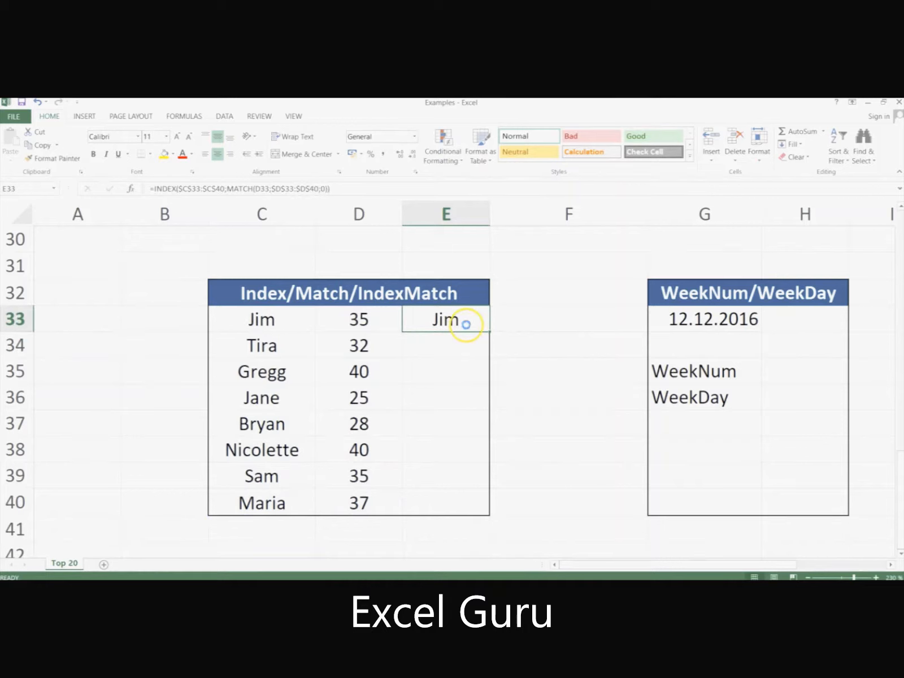
- Copy the reversed INDEX/MATCH formula from E33 and paste it as formulas only into E33:E40
{"action": "key", "text": "ctrl+c"}
{"action": "key", "text": "shift+Down"}
{"action": "key", "text": "shift+Down"}
{"action": "key", "text": "shift+Down"}
{"action": "key", "text": "shift+Down"}
{"action": "key", "text": "shift+Down"}
{"action": "key", "text": "shift+Down"}
{"action": "key", "text": "shift+Down"}
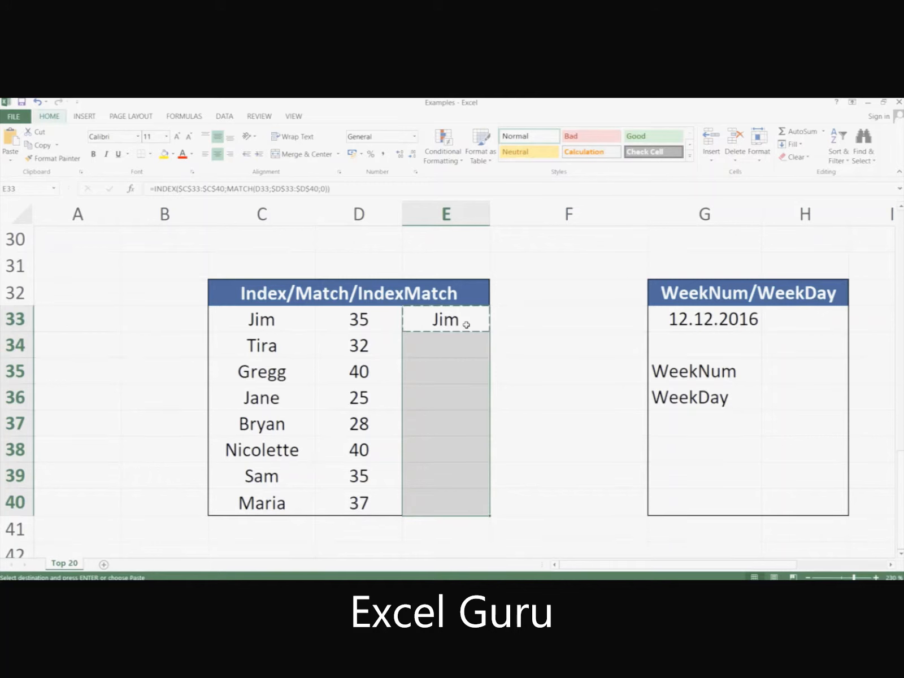
{"action": "key", "text": "ctrl+alt+v"}
{"action": "key", "text": "f"}
{"action": "key", "text": "Return"}
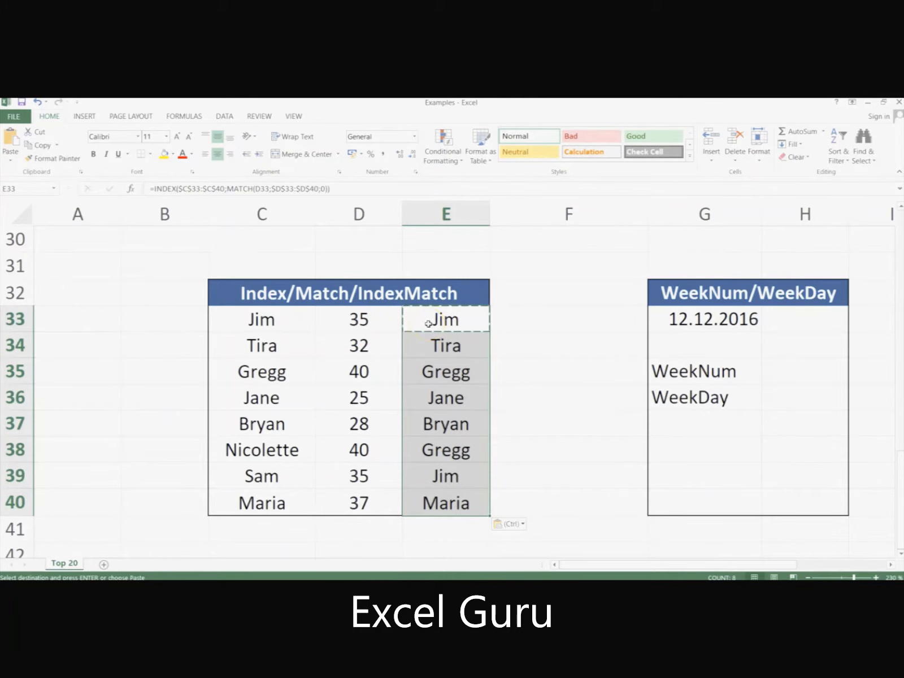
- Switch to the slide presentation and advance from Index & Match to the WeekNum & WeekDay slide
{"action": "key", "text": "alt+Tab"}
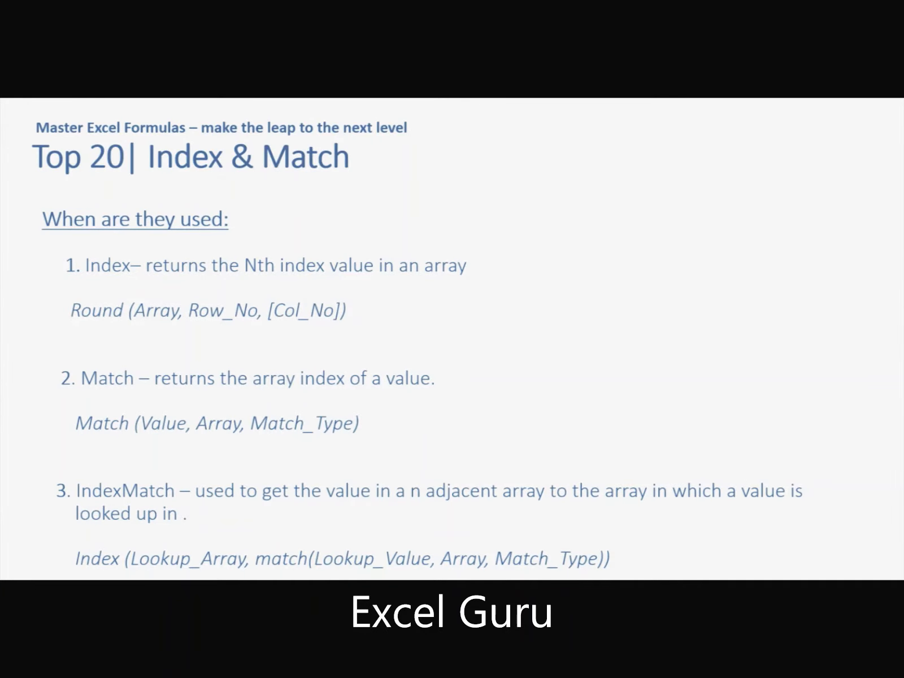
{"action": "left_click", "coordinate": [521, 219]}
{"action": "key", "text": "Right"}
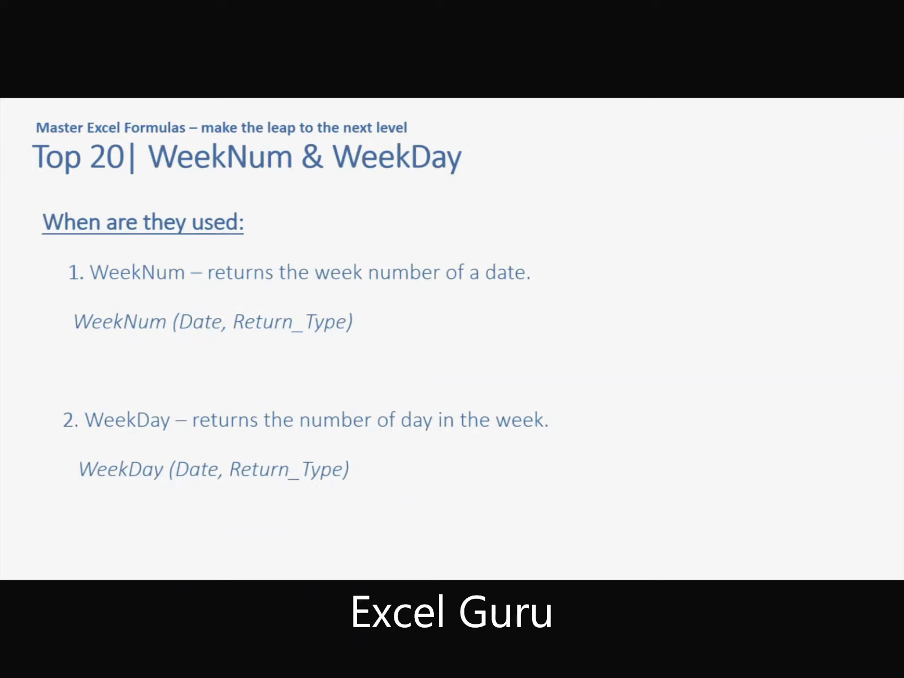